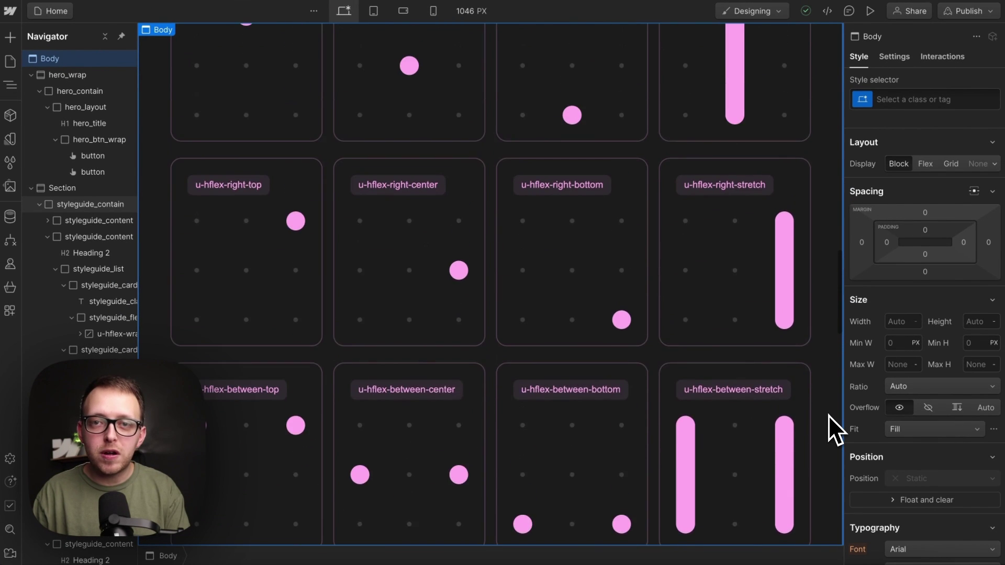
Step: Scroll the canvas up past the flex utility cards back to the Flexbox hero
scroll(829, 415, up, 10)
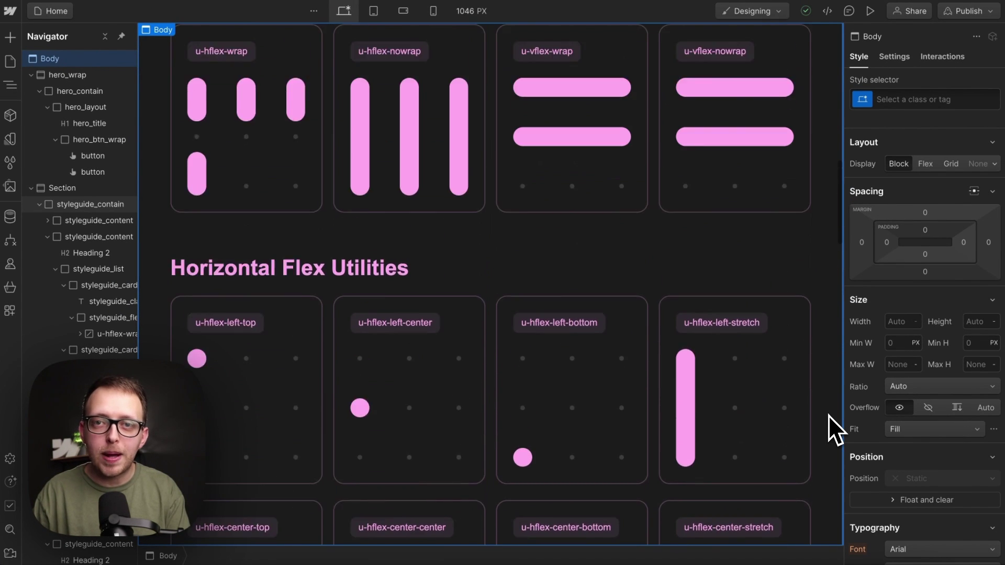
scroll(828, 415, up, 10)
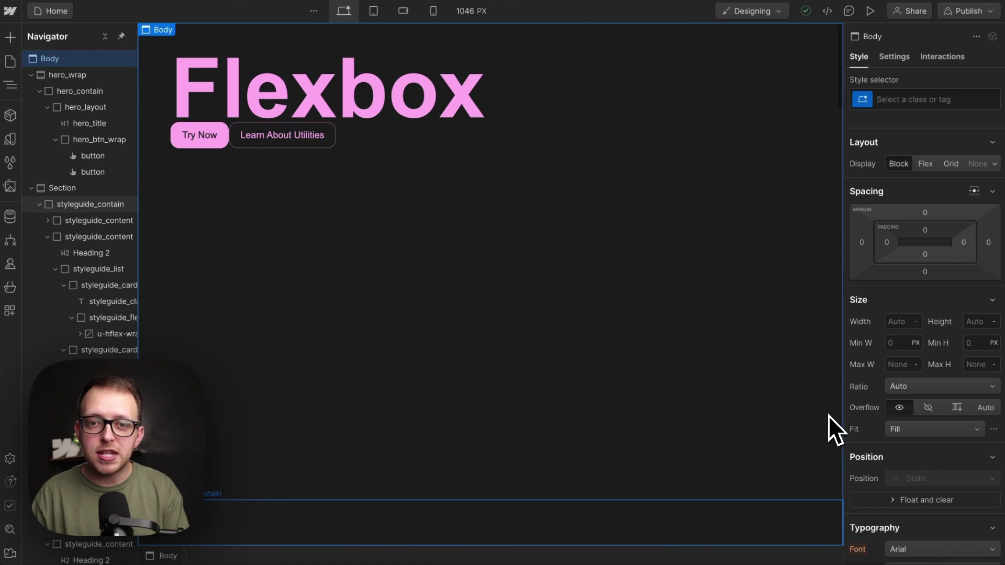
Step: Make hero_layout a flex container aligned to the bottom with space between
click(434, 356)
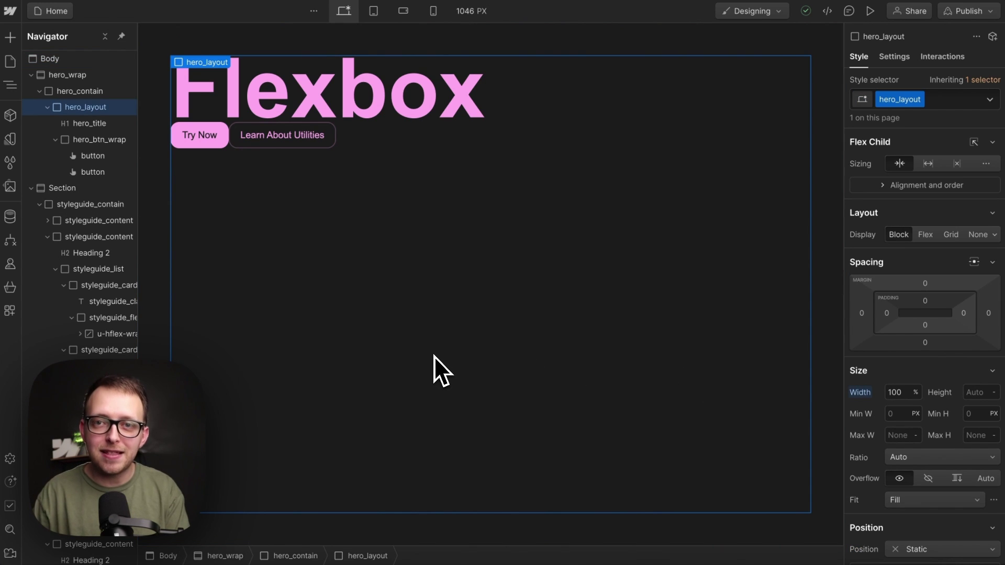
click(925, 236)
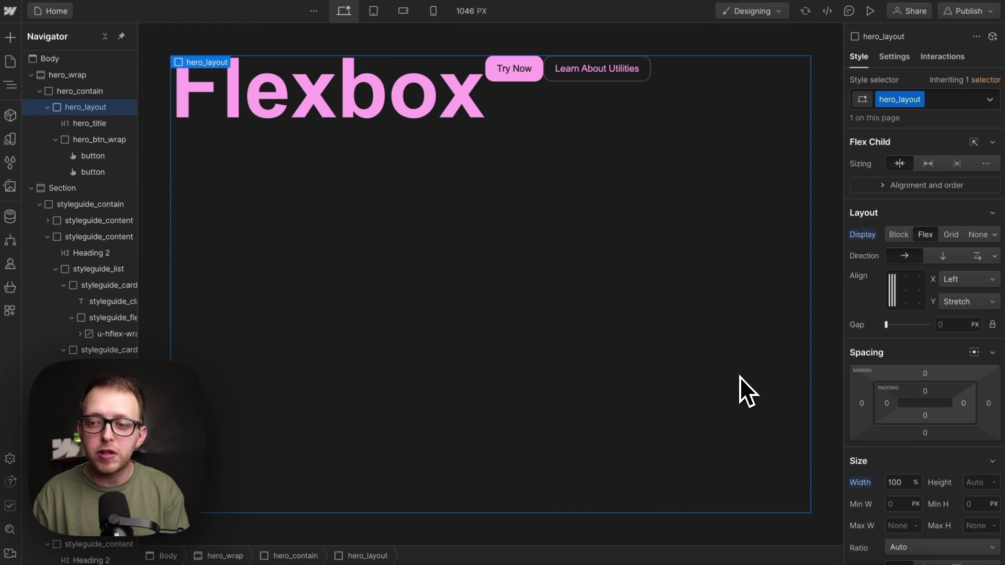
click(890, 305)
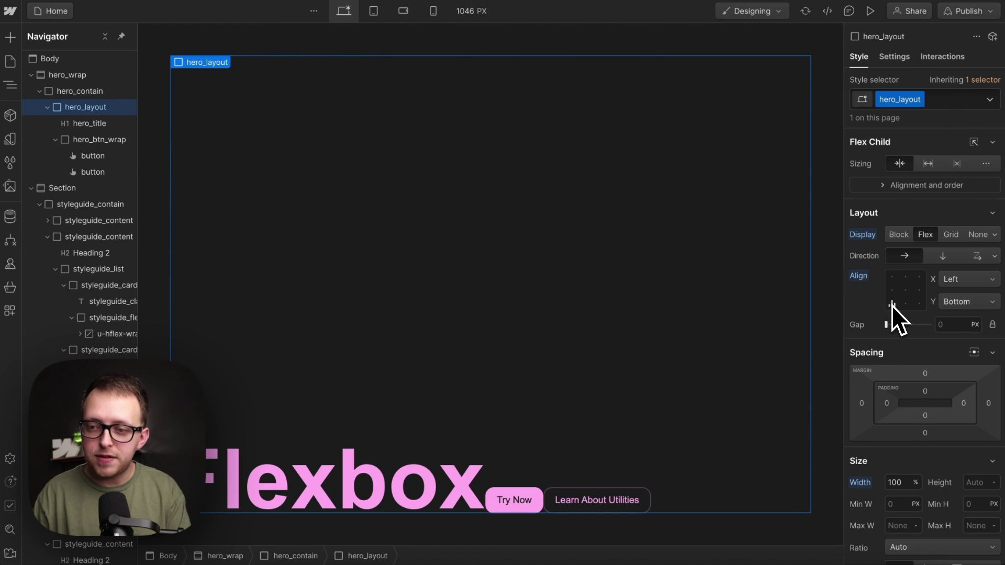
click(891, 306)
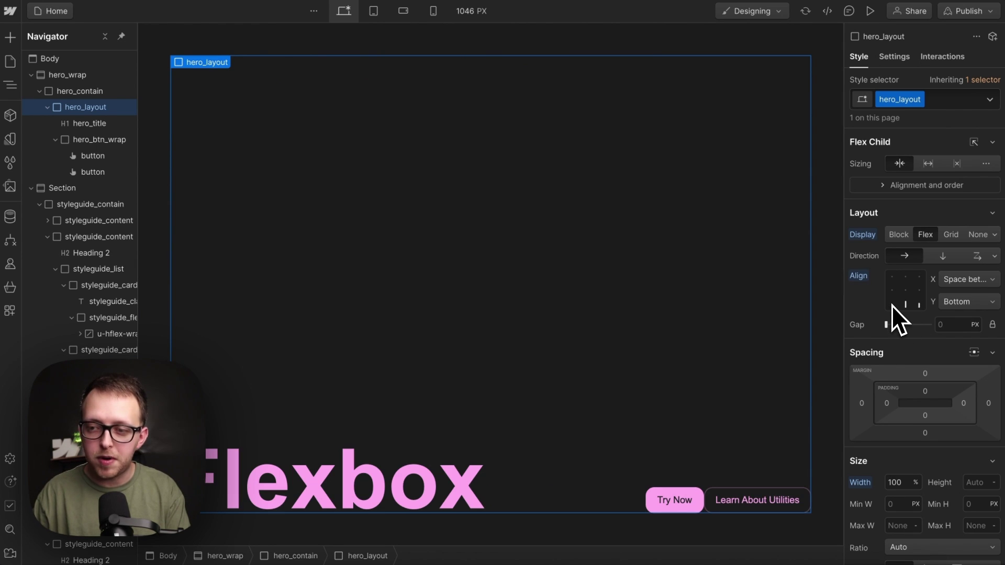
Step: Preview the hero at tablet width, narrowing it to mobile and back to desktop
click(382, 18)
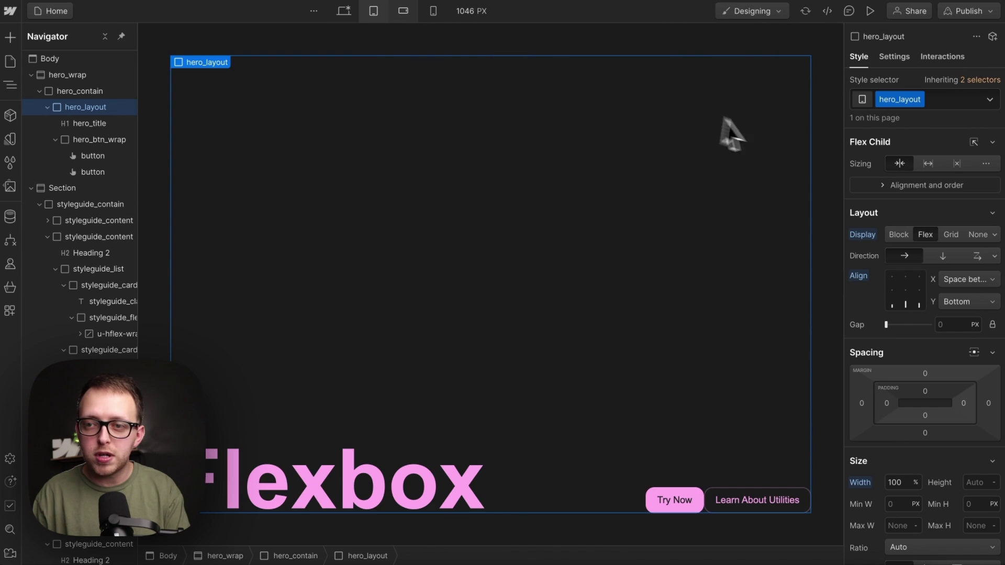
click(871, 11)
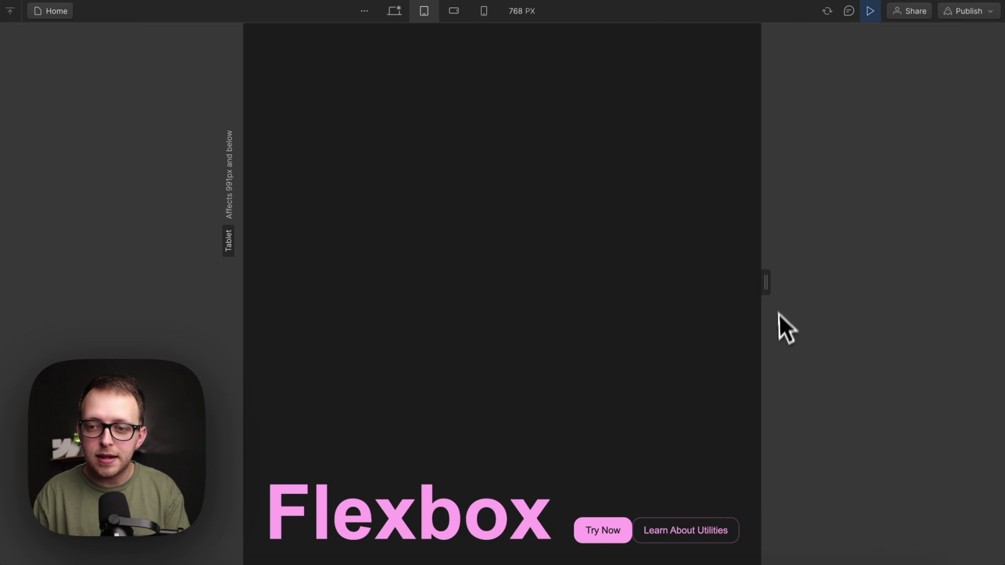
drag(767, 285, 700, 294)
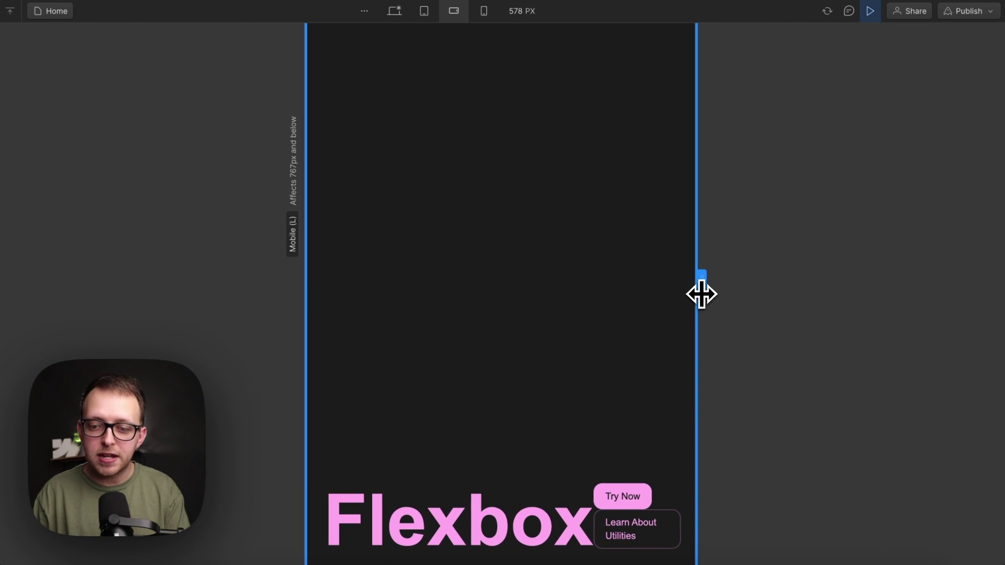
click(393, 13)
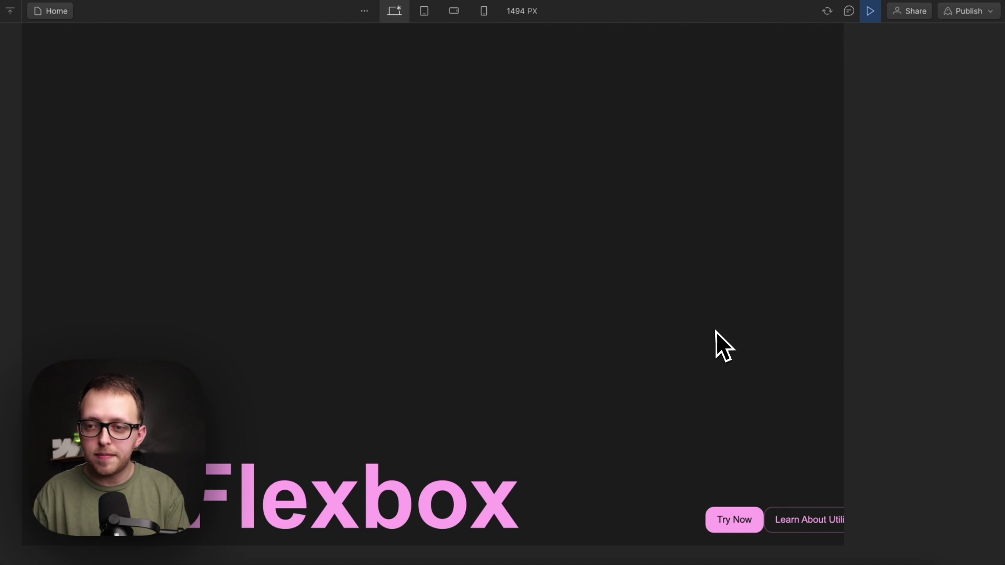
key(ctrl+shift+p)
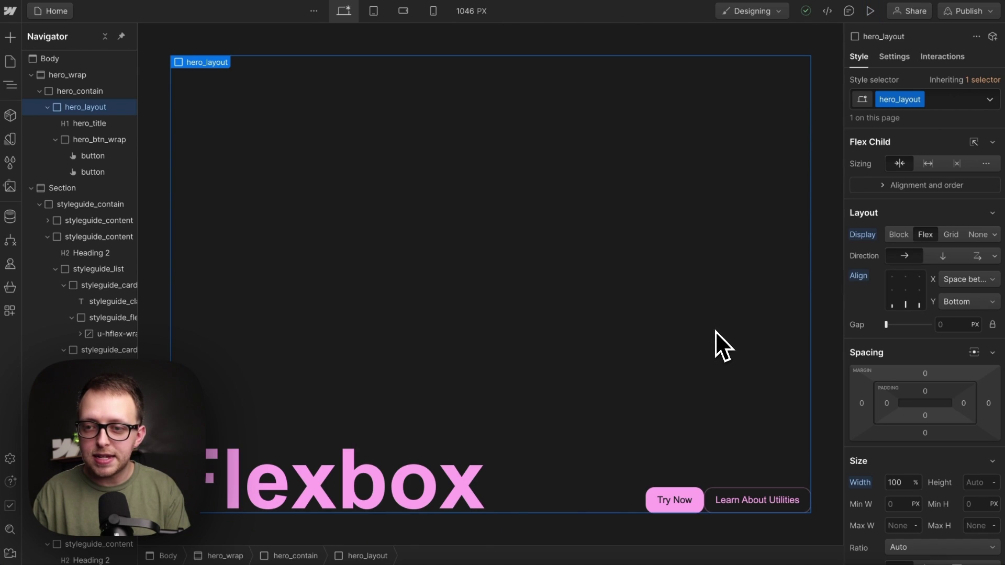
Step: Enable wrapping on hero_layout and test it in the mobile landscape preview
click(977, 256)
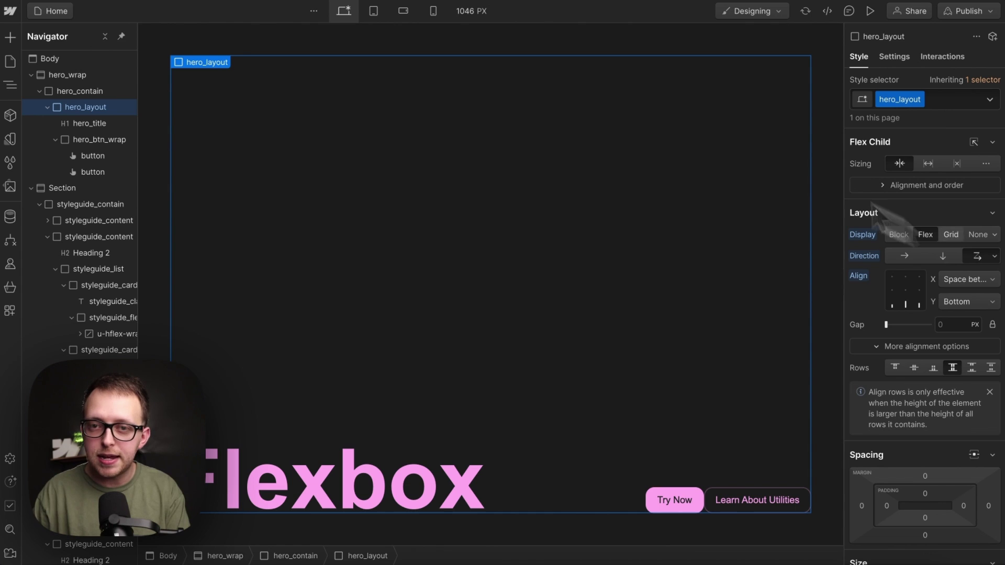
click(403, 13)
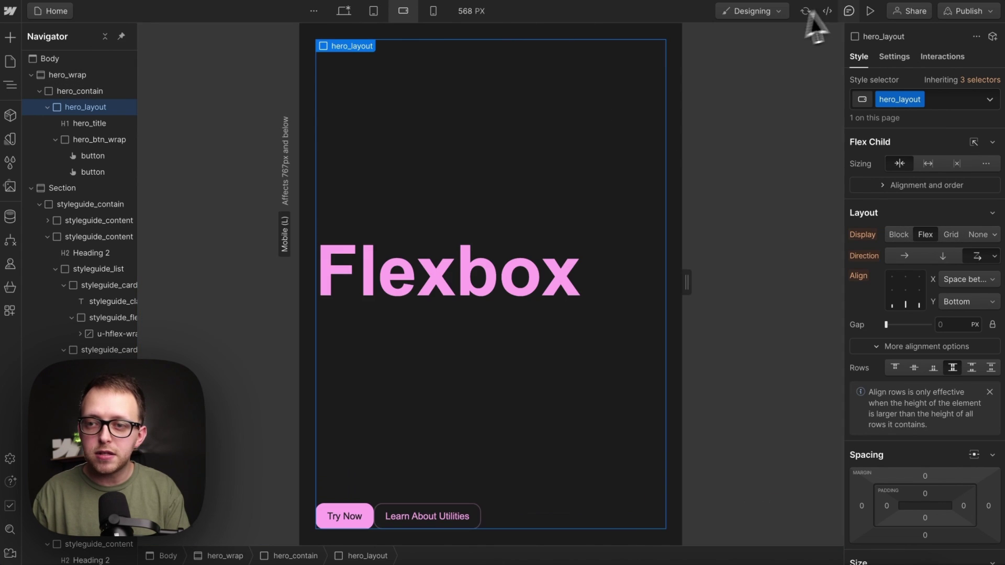
click(870, 12)
drag(702, 285, 702, 311)
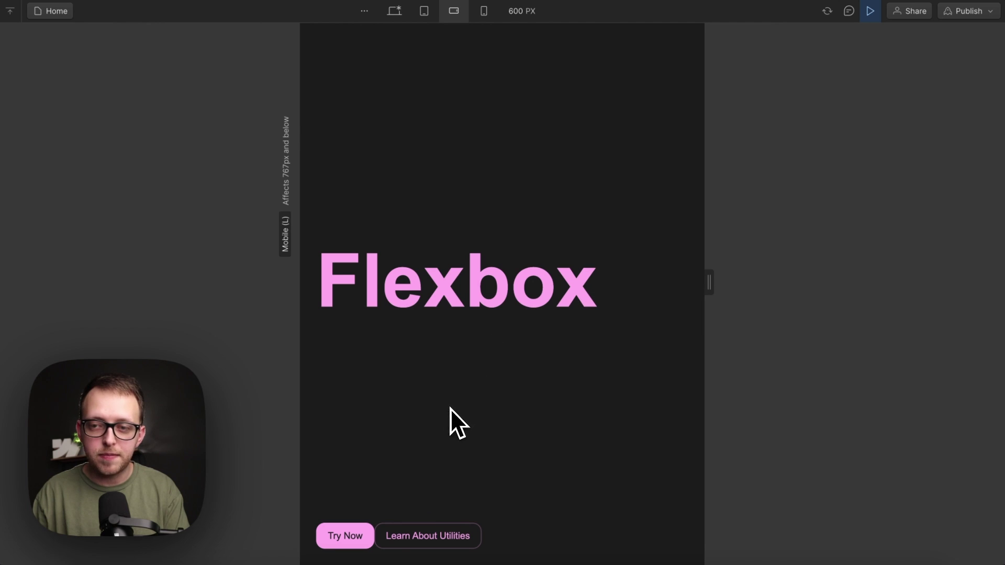
click(871, 13)
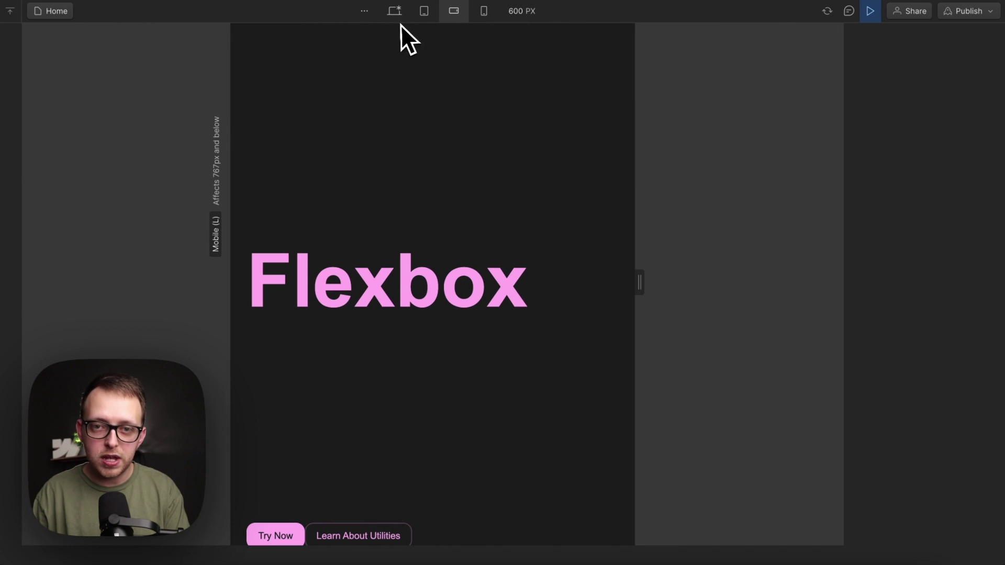
click(351, 13)
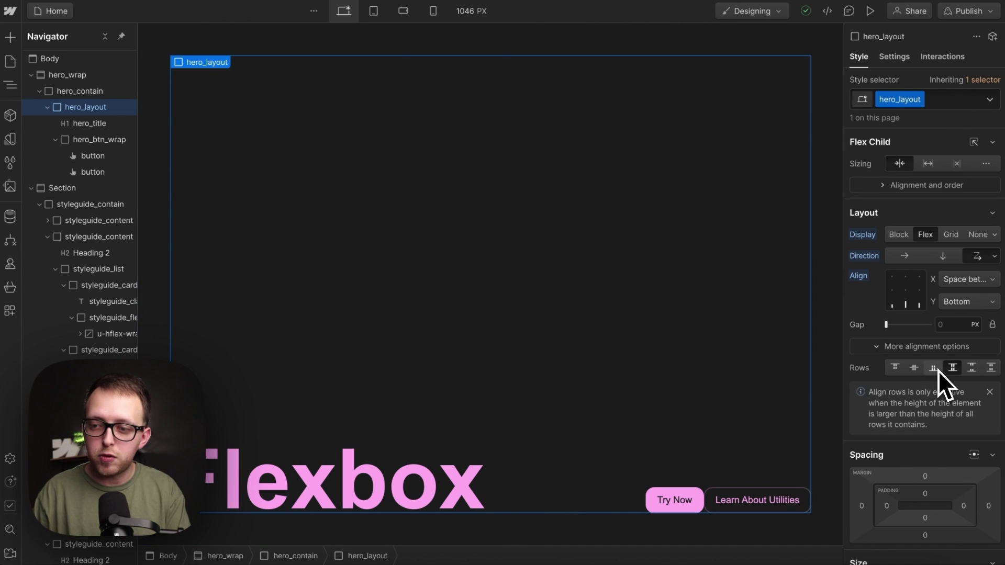
Step: Recheck the wrapping hero in tablet preview, narrowing to mobile and widening to desktop
click(372, 11)
click(870, 11)
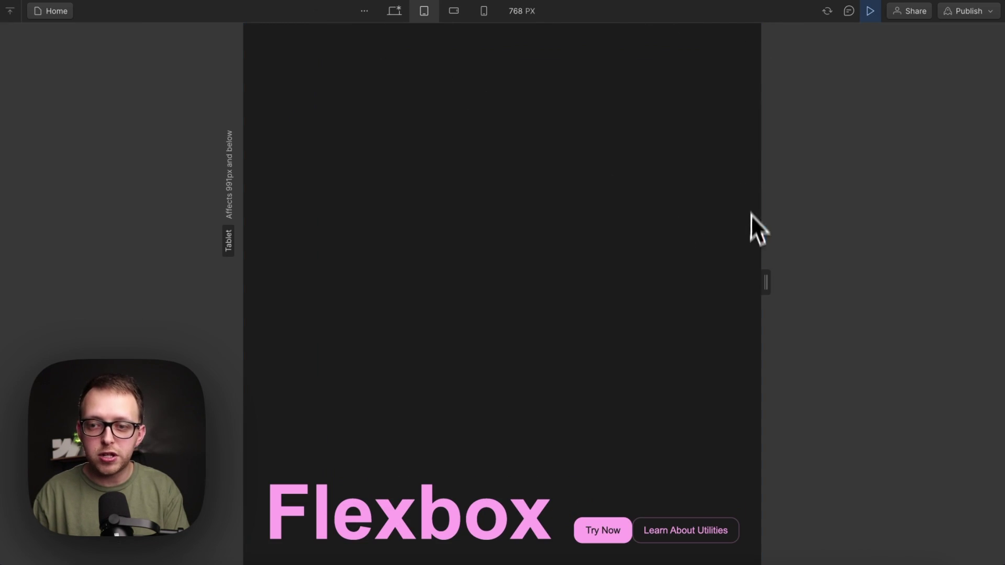
drag(762, 277, 695, 302)
drag(773, 284, 931, 230)
click(870, 11)
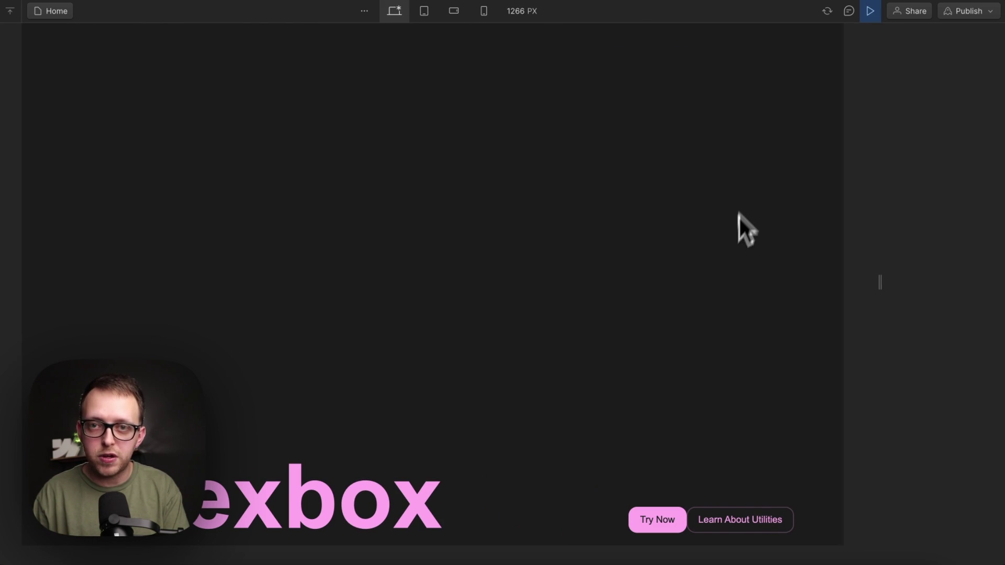
Step: Reset hero_layout's Align, Direction and Display back to their defaults
click(824, 103)
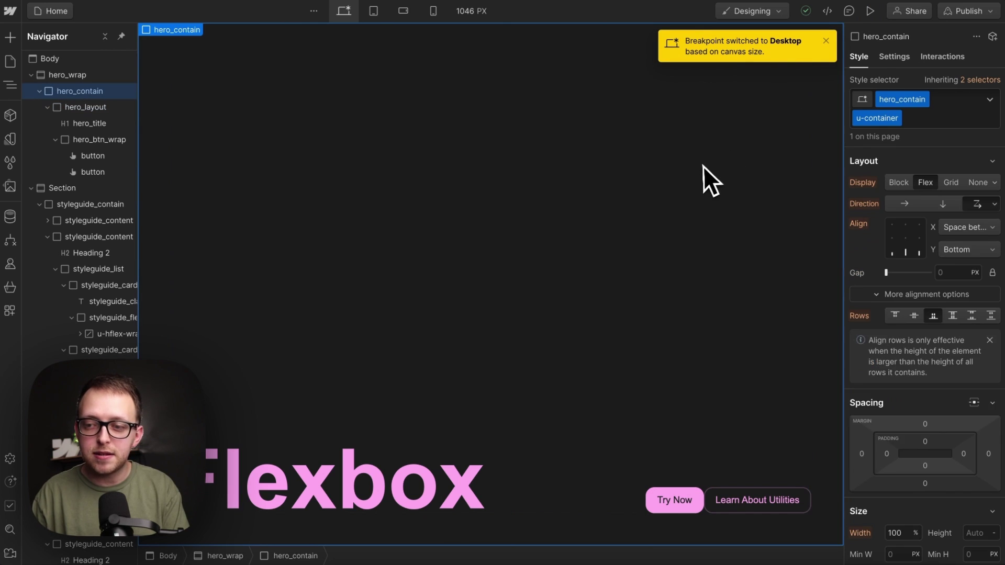
click(807, 278)
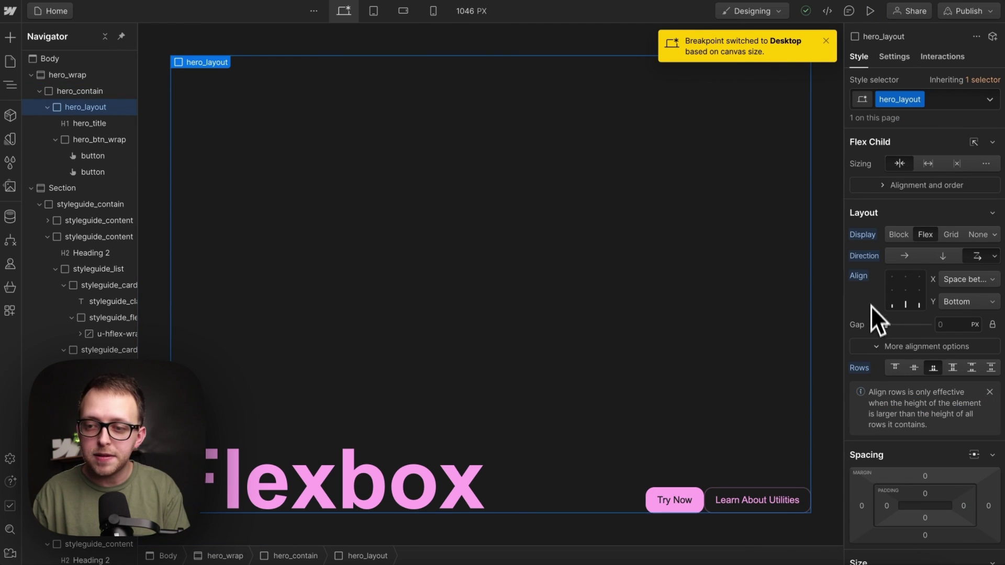
alt+click(858, 277)
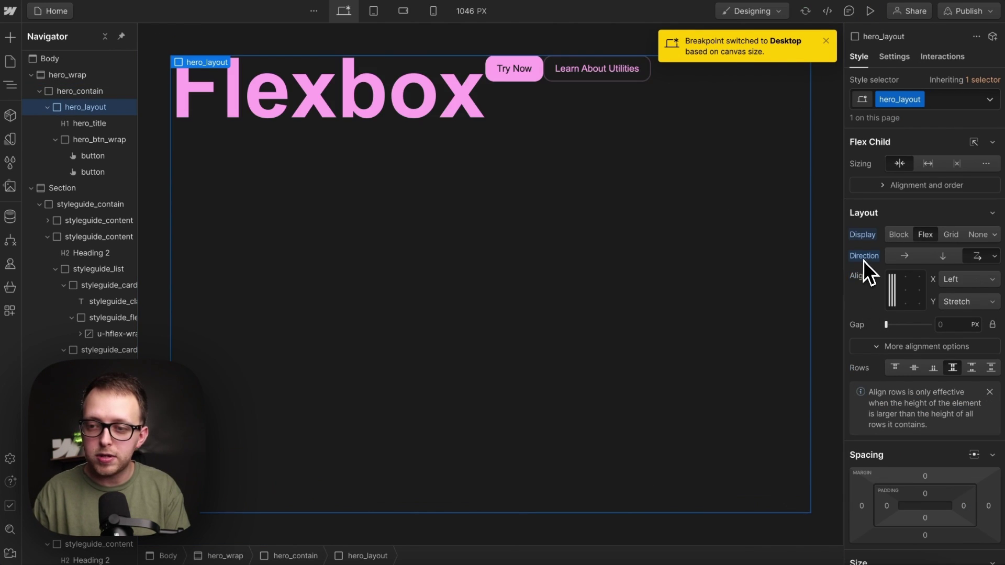
alt+click(863, 258)
alt+click(862, 236)
click(826, 41)
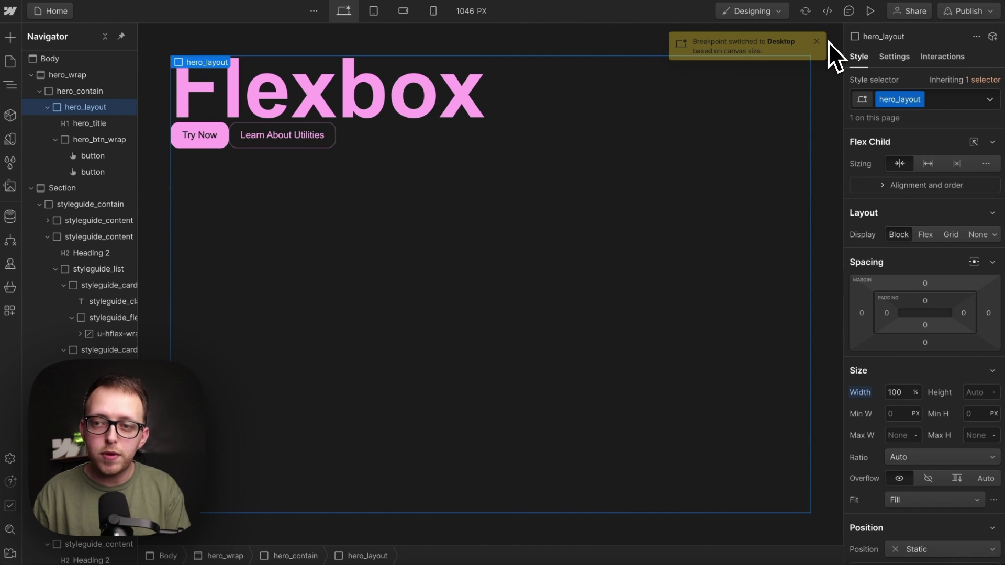
Step: Add u-hflex-between-bottom to hero_layout as a combo class
click(952, 100)
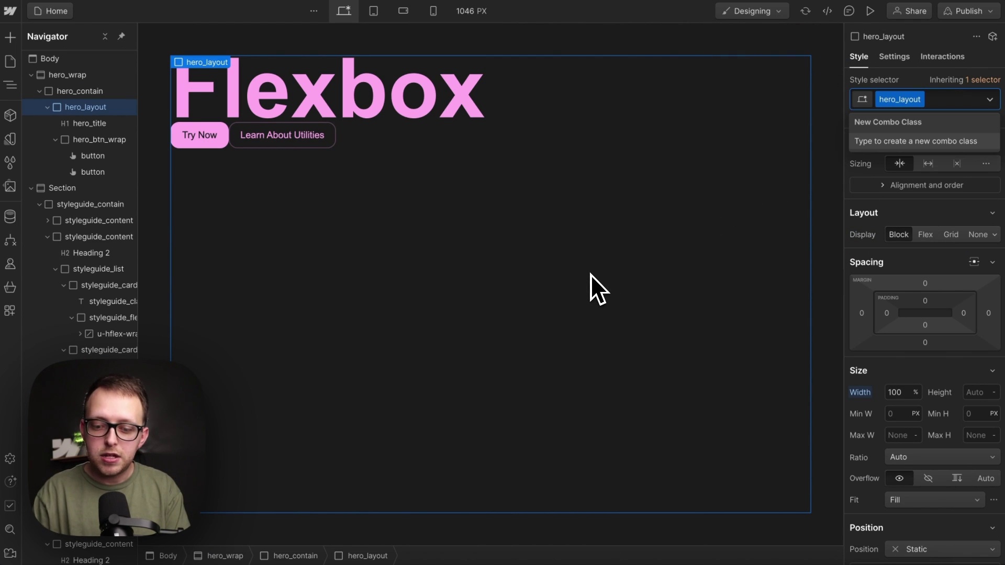
text(u-)
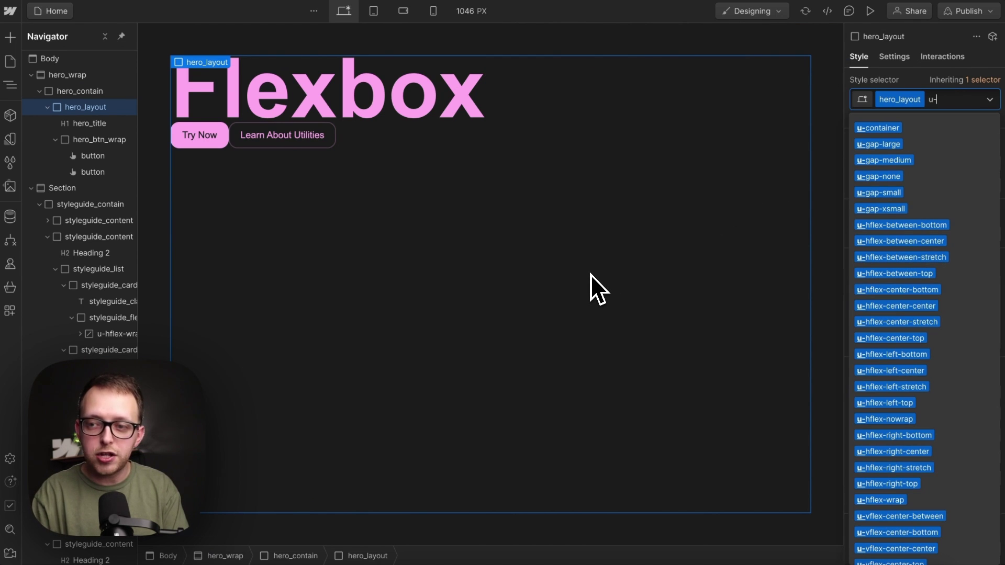
text(hflex-)
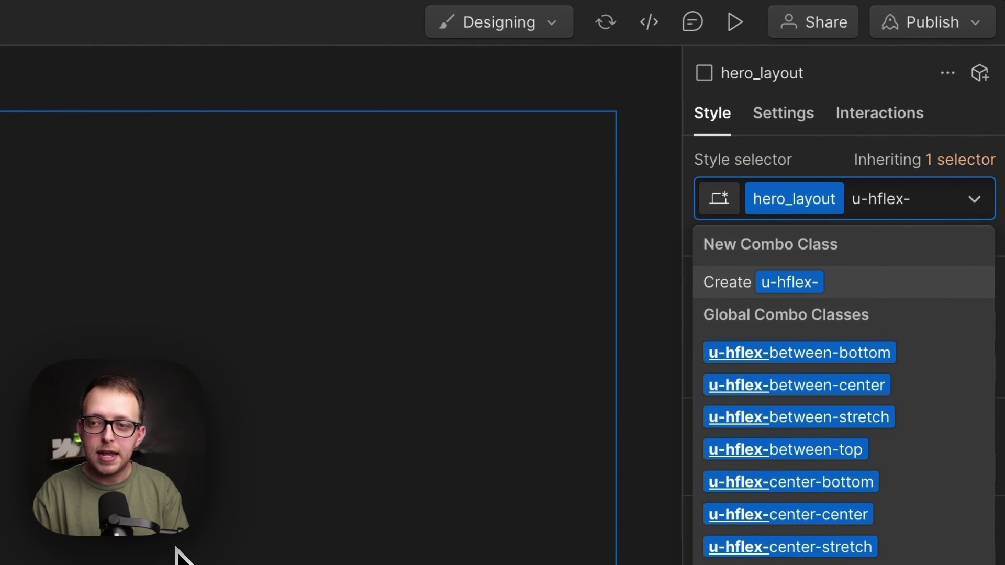
text(be)
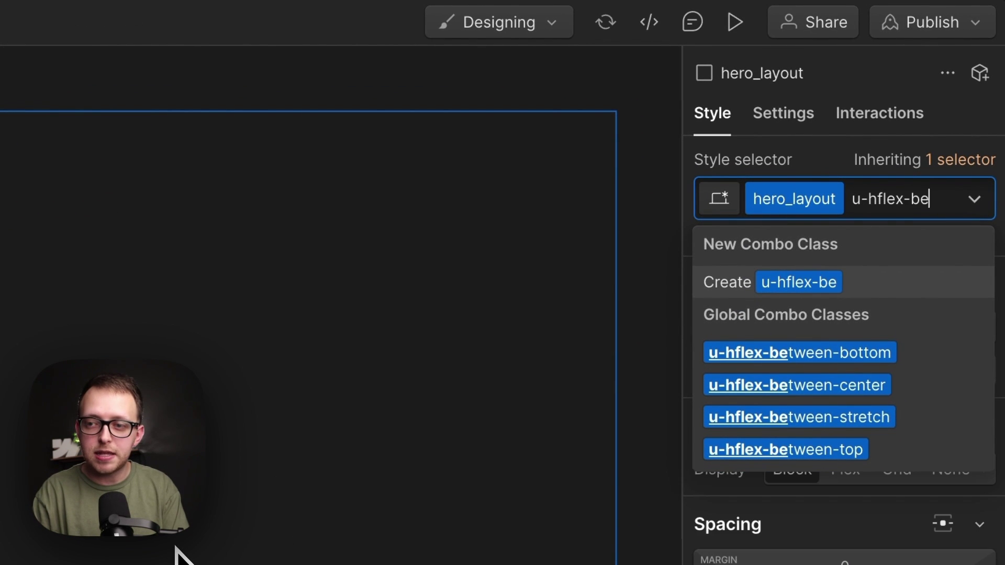
text(tween-bottom)
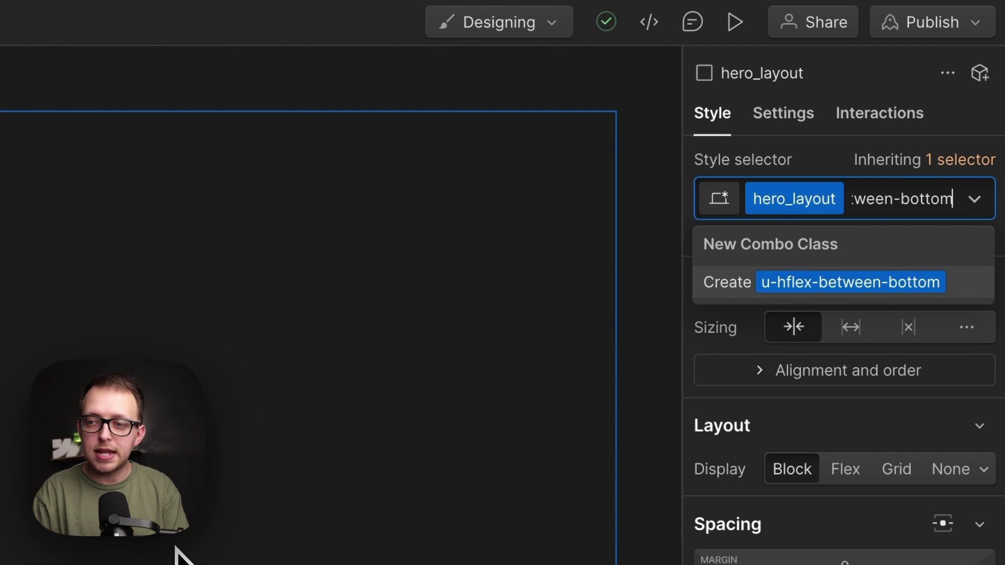
key(ctrl+a)
key(BackSpace)
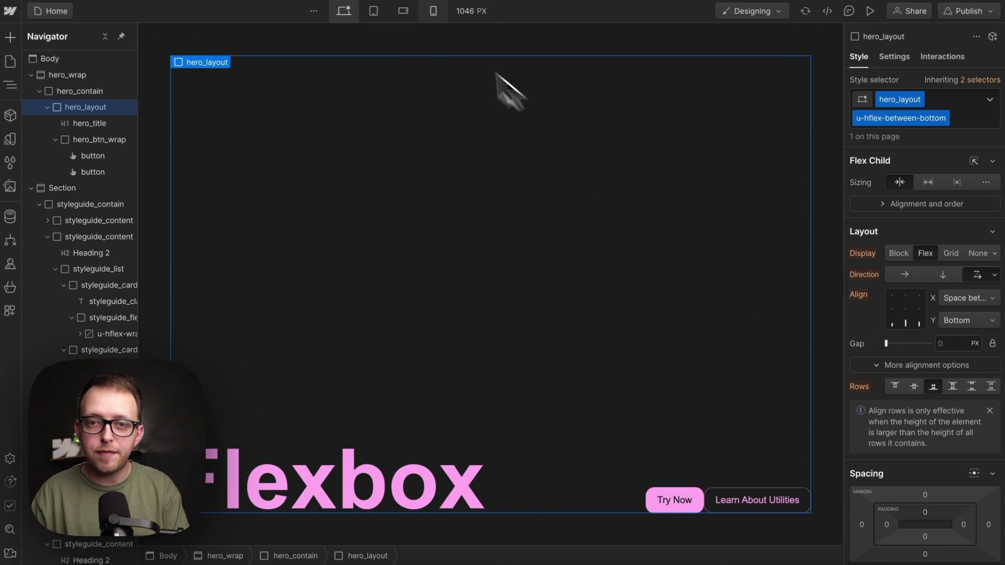
Step: Check the hero at tablet, mobile landscape and mobile portrait breakpoints, then return to desktop
click(380, 15)
click(404, 16)
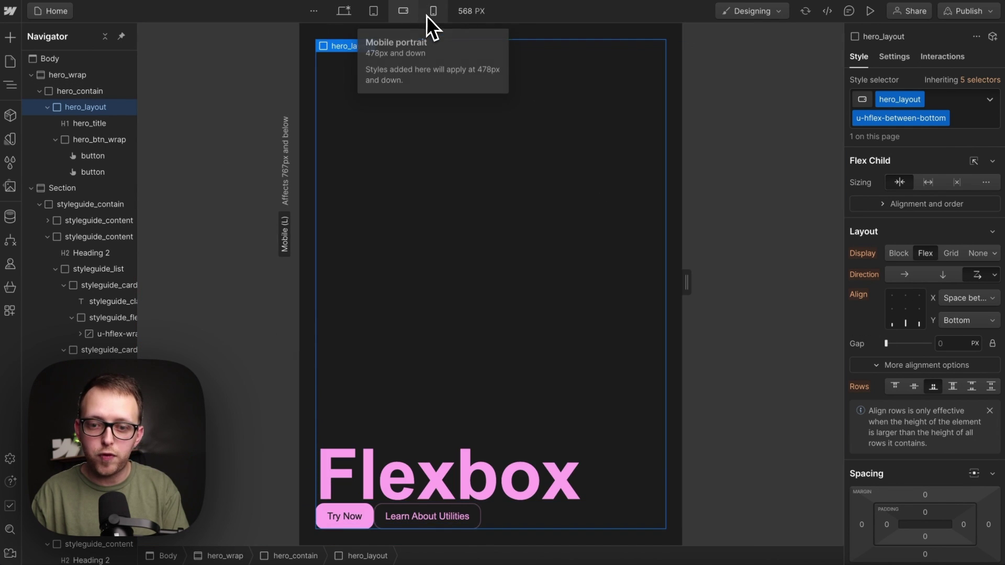
click(428, 16)
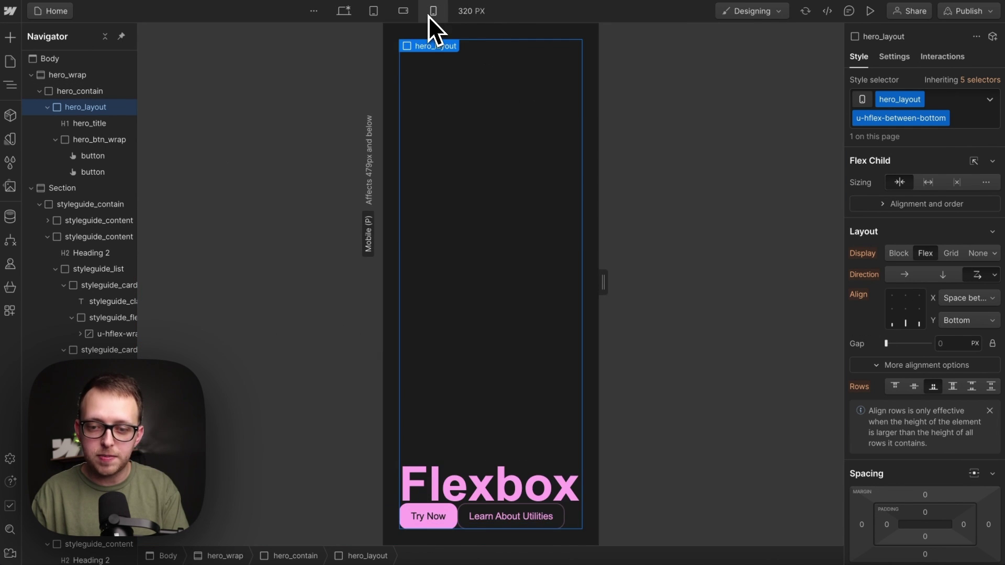
click(346, 16)
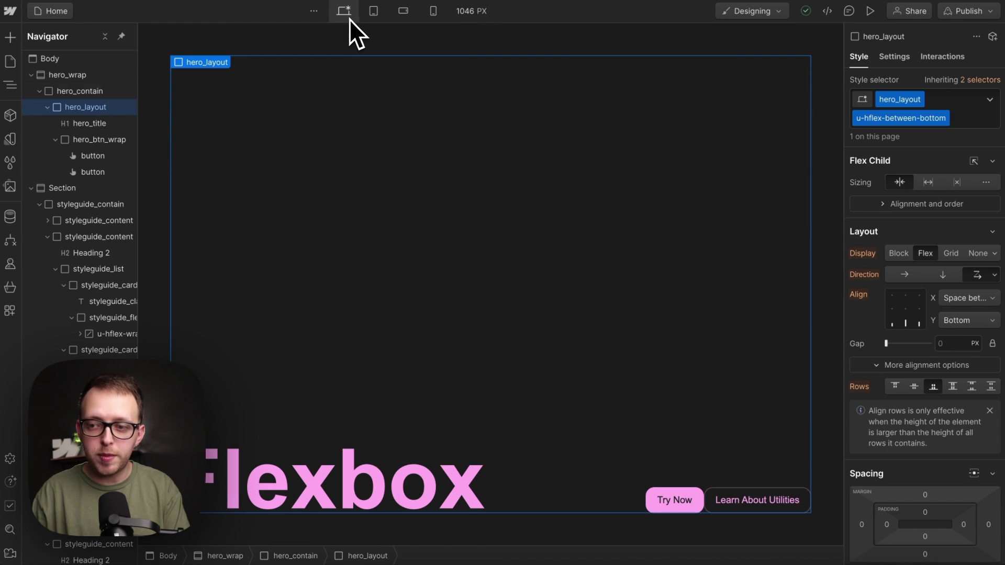
Step: Try the xsmall gap variable on hero_layout, check it at 568 px, then reset the gap
click(932, 339)
click(894, 450)
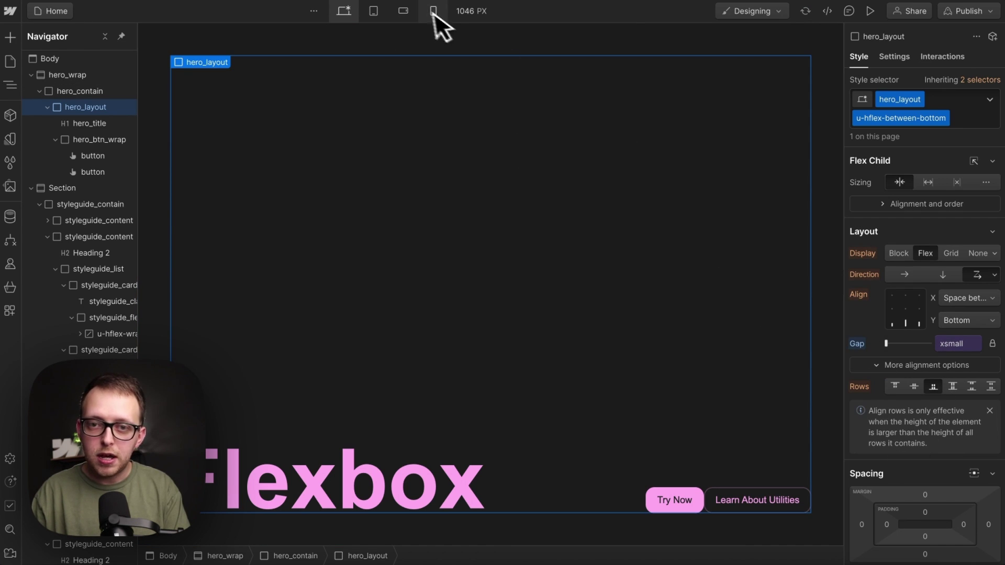
click(402, 11)
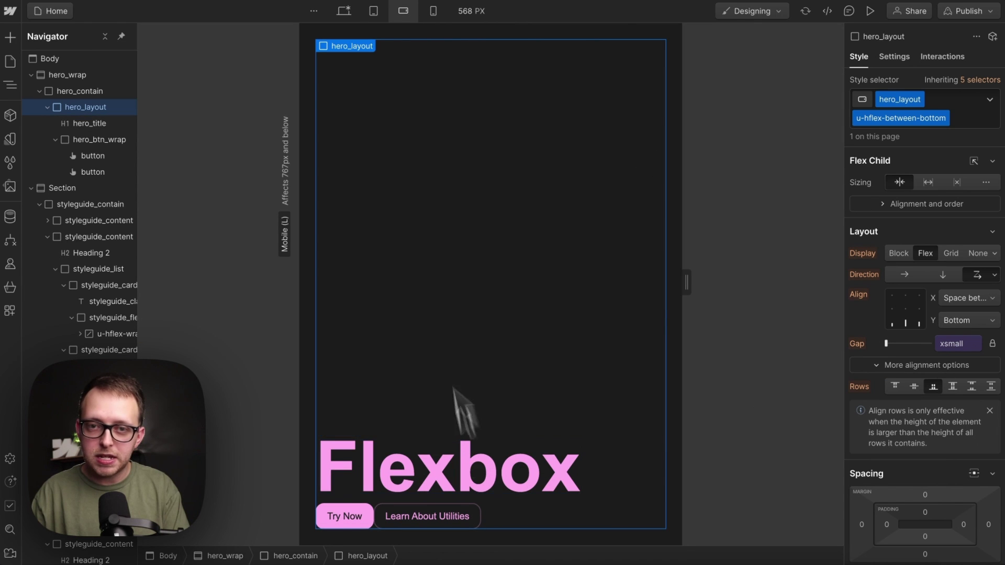
click(342, 11)
click(859, 344)
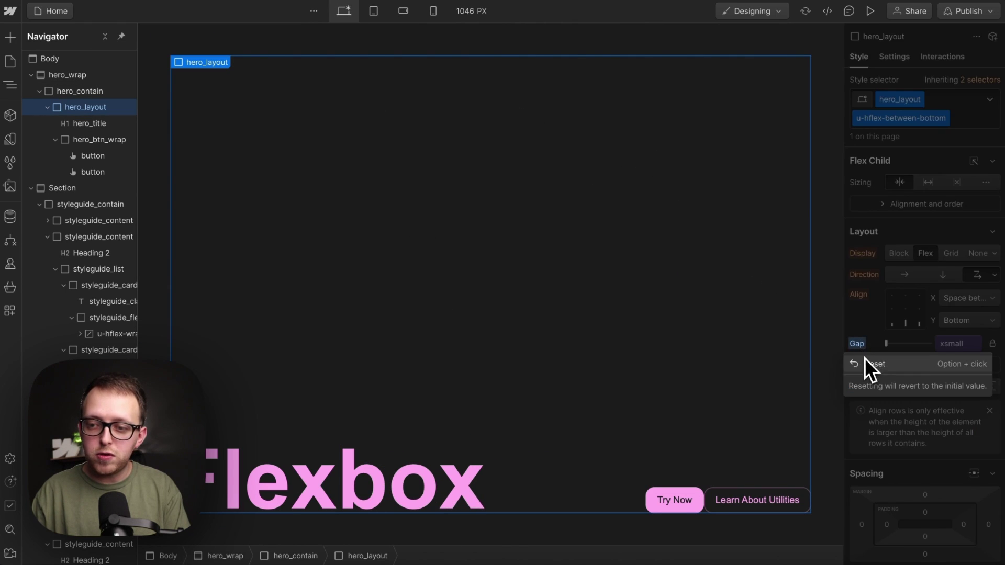
click(864, 361)
Step: Add the u-gap-small combo class to hero_layout
click(968, 120)
text(u)
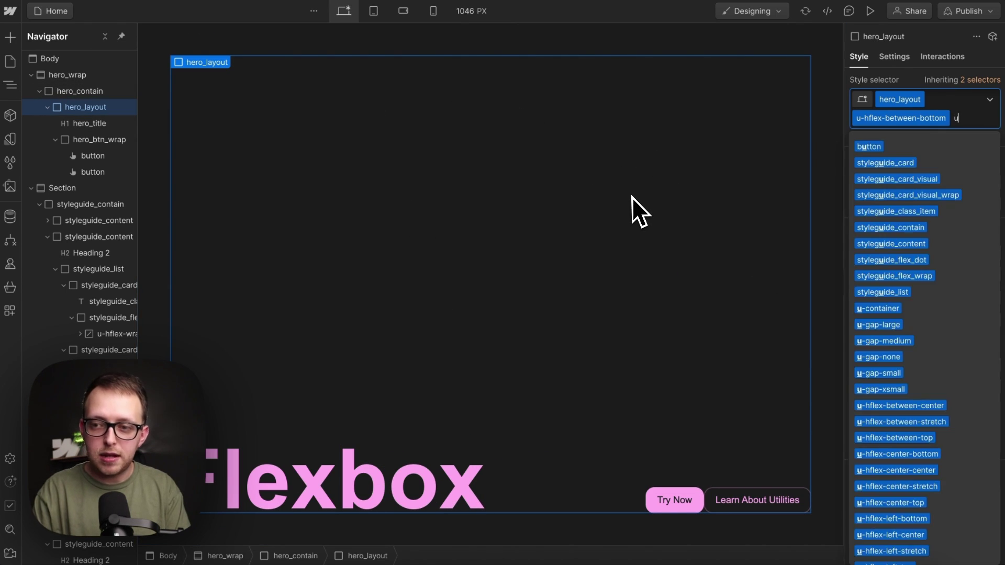
text(-gap)
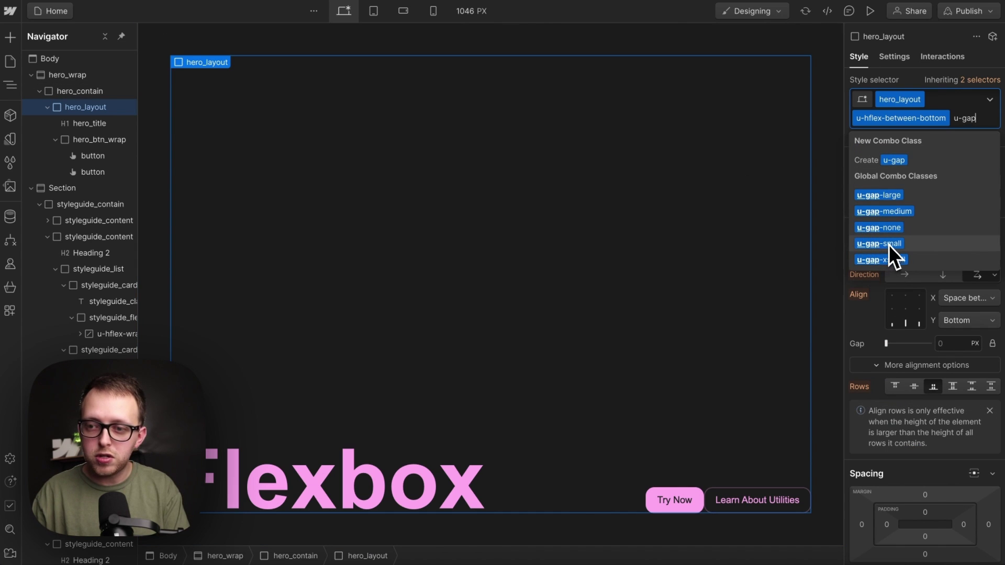
click(888, 244)
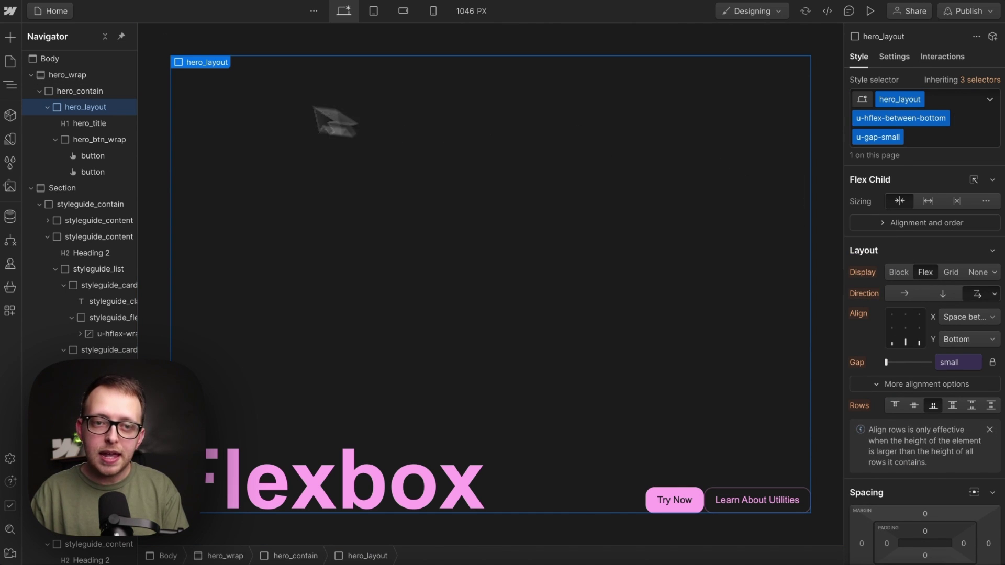
Step: Duplicate the hero_wrap section and select the first hero_layout
click(72, 76)
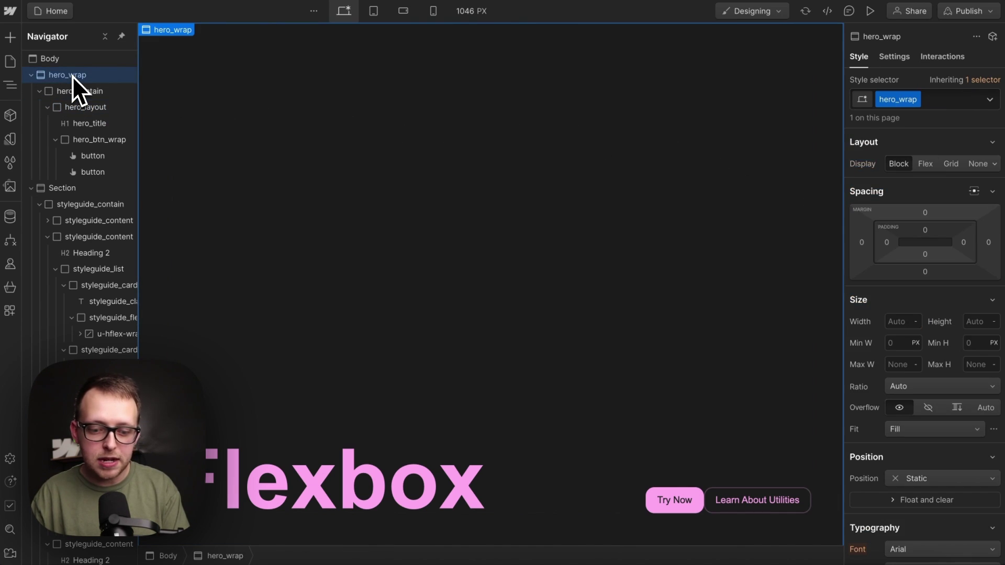
key(ctrl+d)
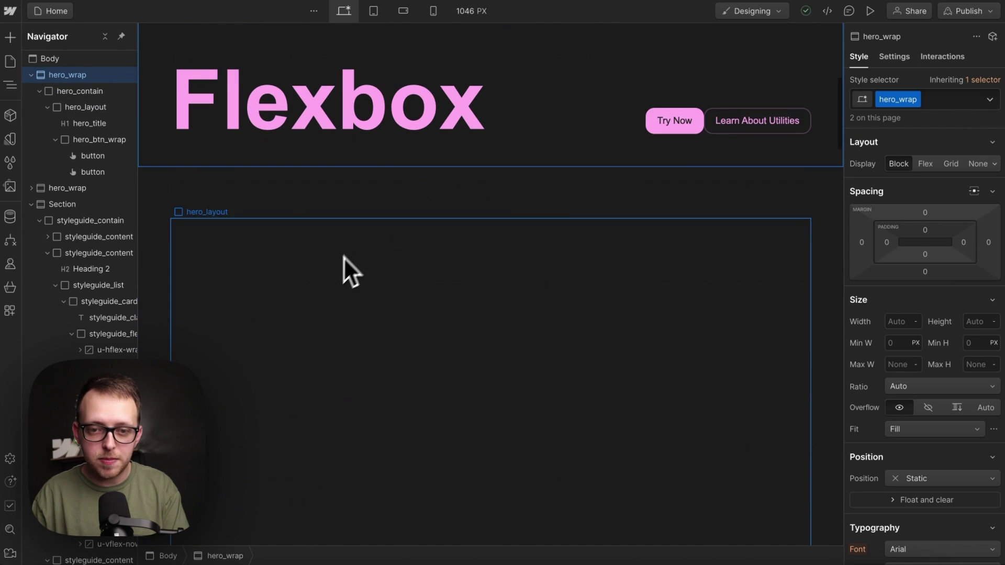
click(448, 355)
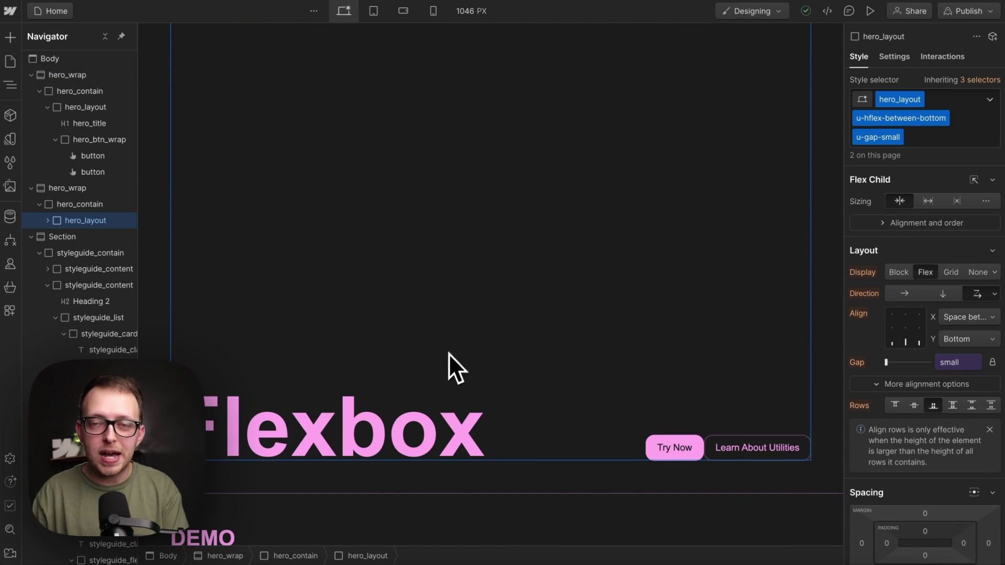
scroll(468, 305, down, 5)
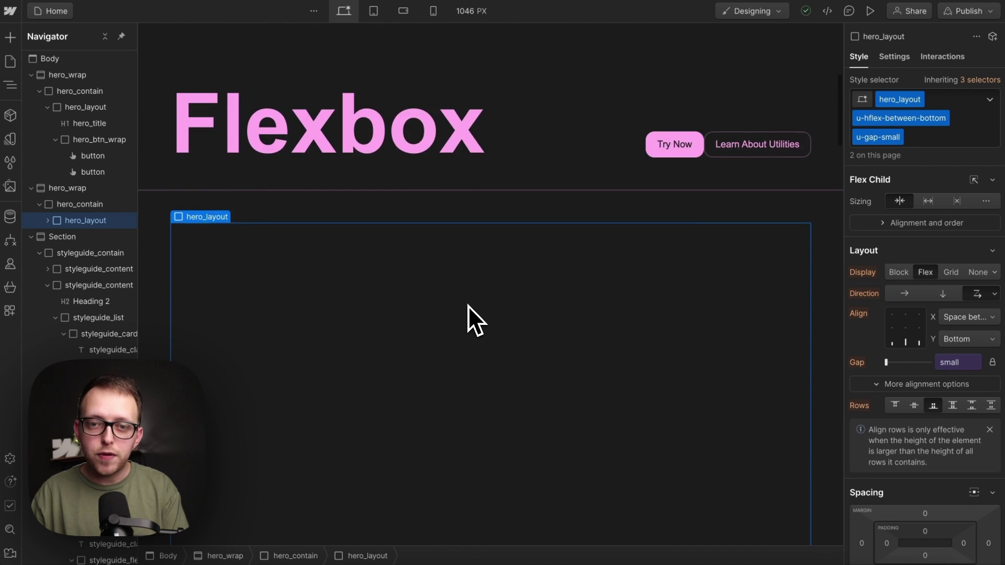
scroll(474, 293, up, 5)
click(418, 215)
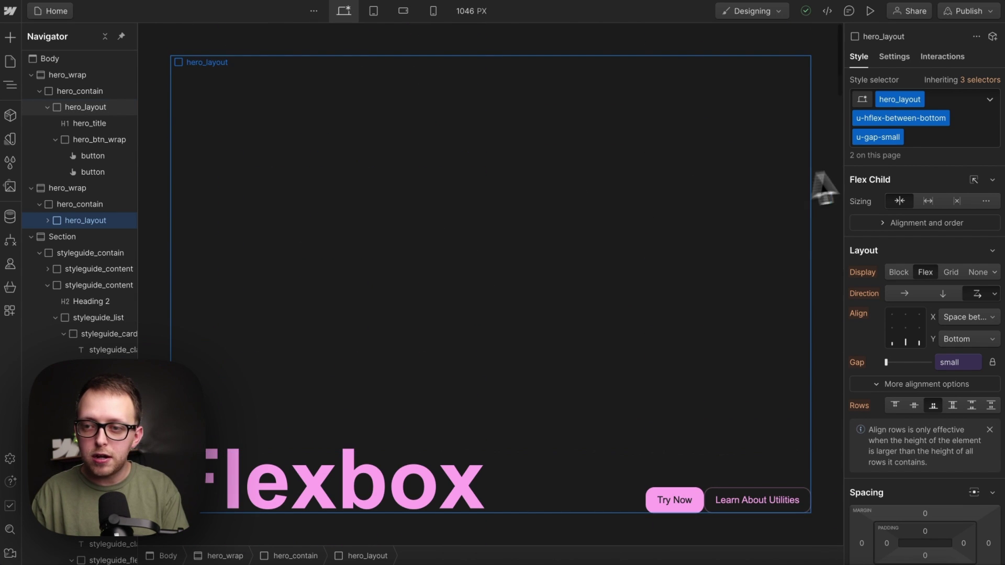
Step: Replace hero_layout's u-hflex-between-bottom class with u-vflex-right-center
triple_click(893, 119)
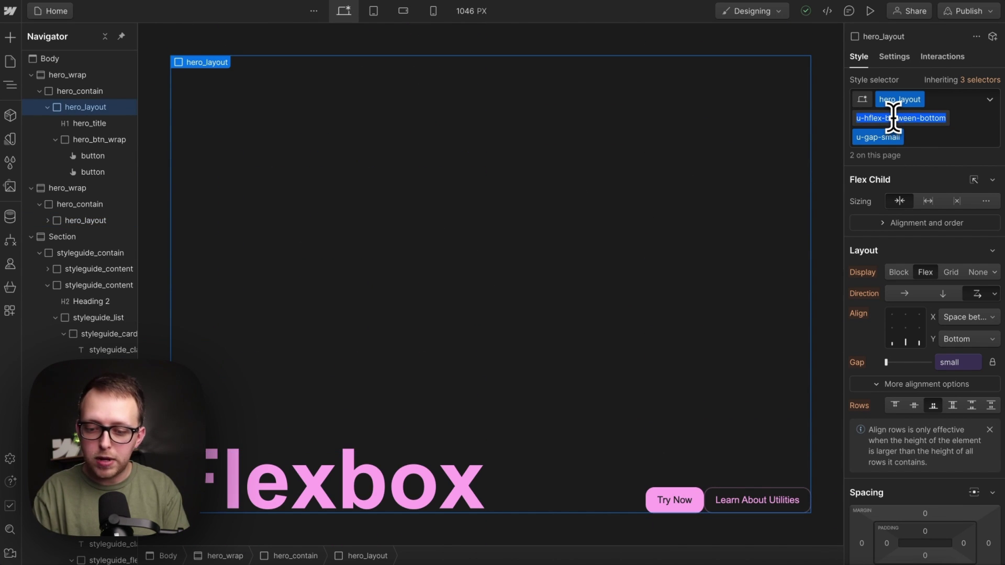
text(u-)
key(Return)
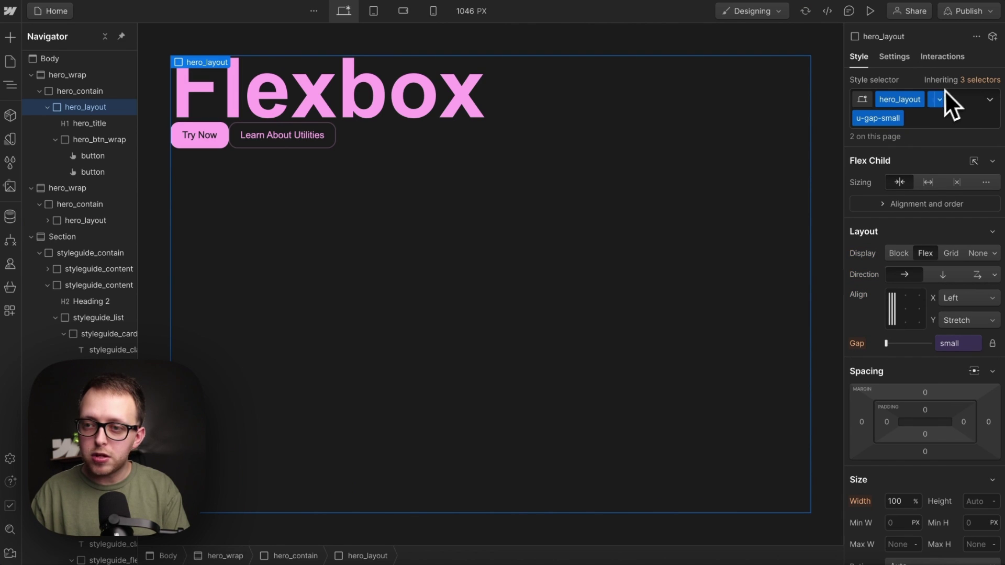
text(u-)
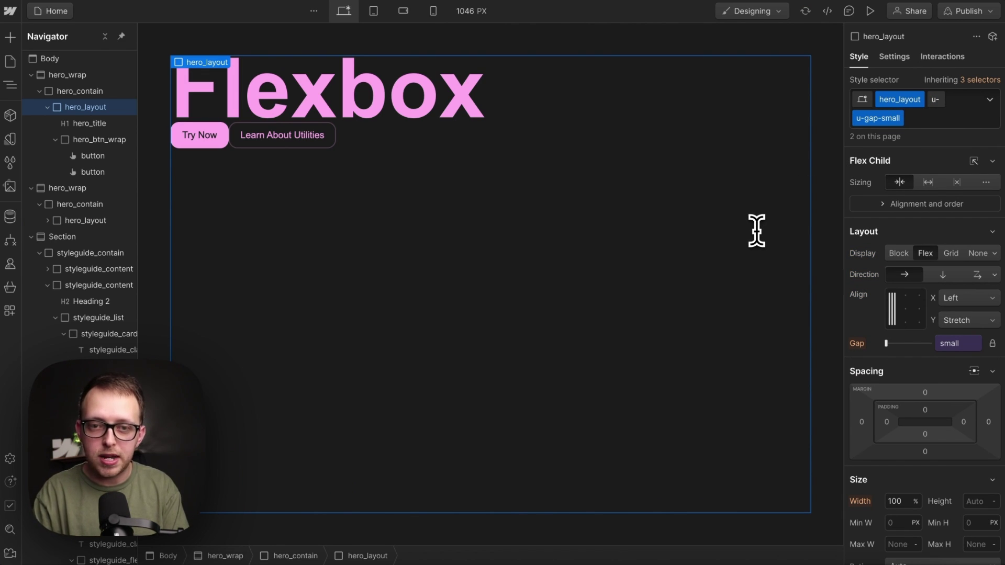
text(vflex)
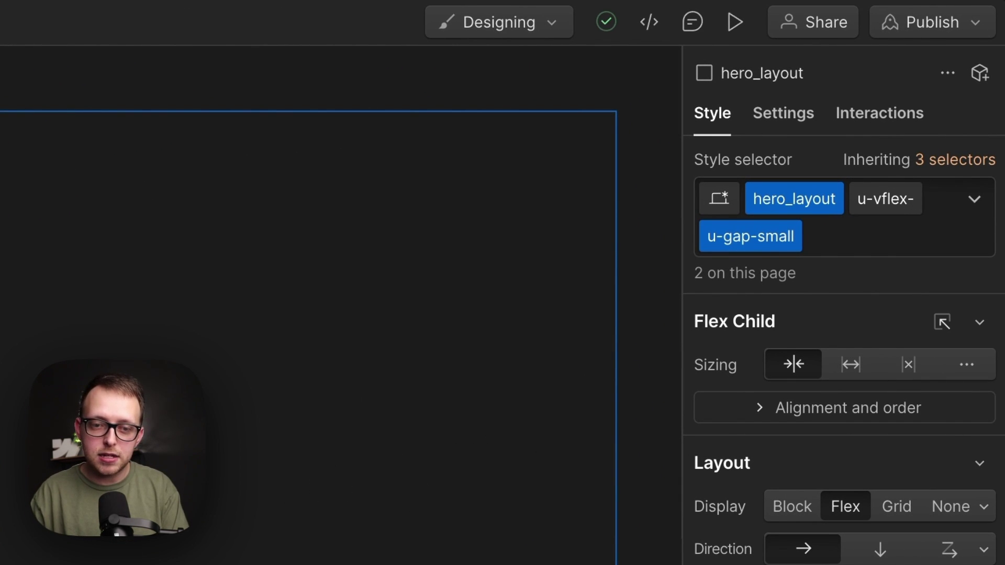
text(-)
text(right)
key(Return)
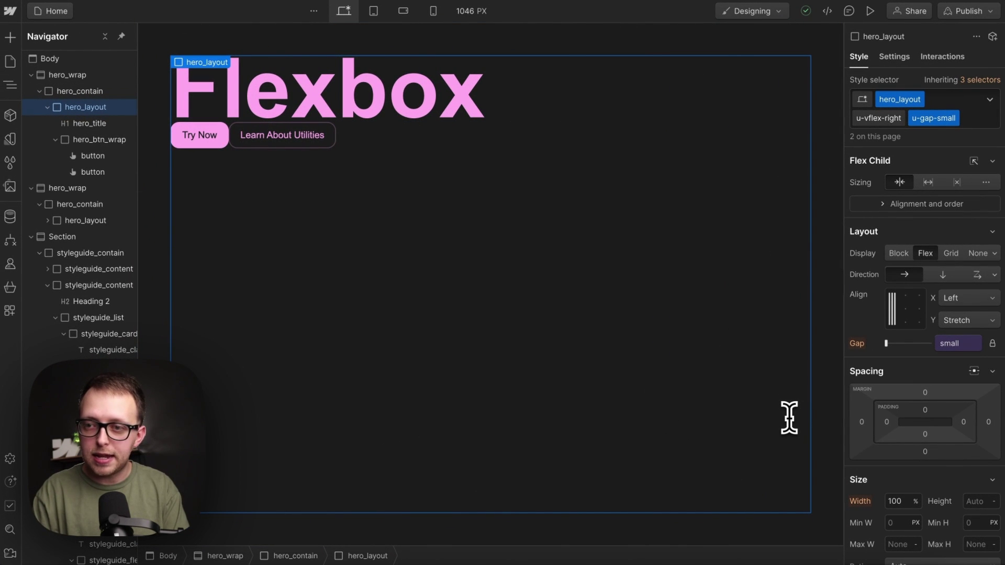
text(-c)
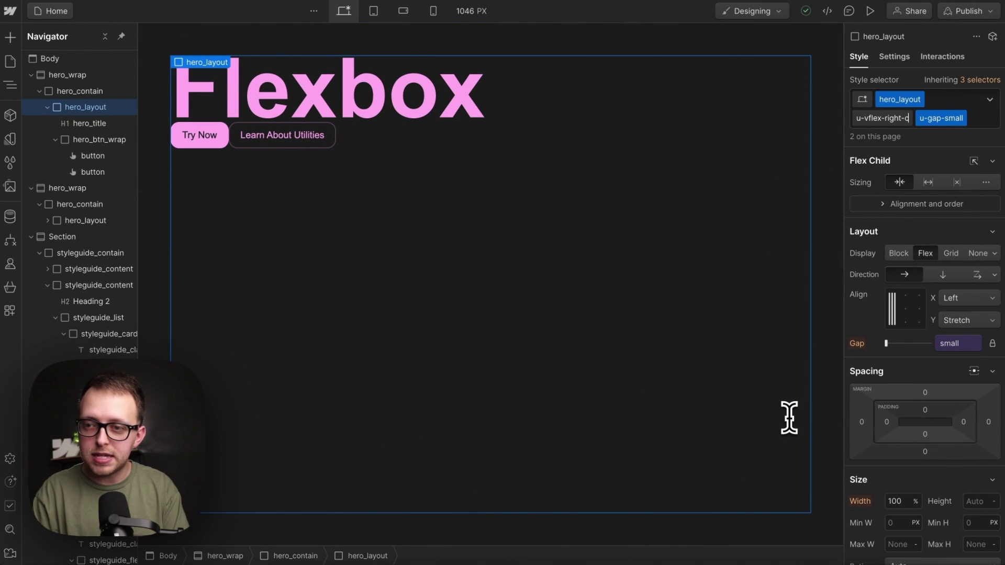
text(enter)
key(Return)
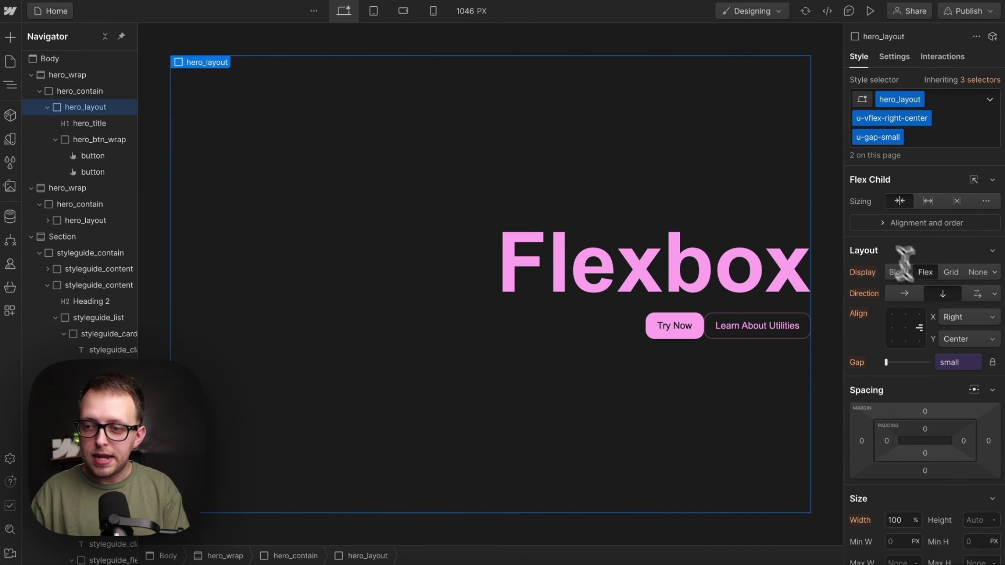
scroll(609, 358, down, 4)
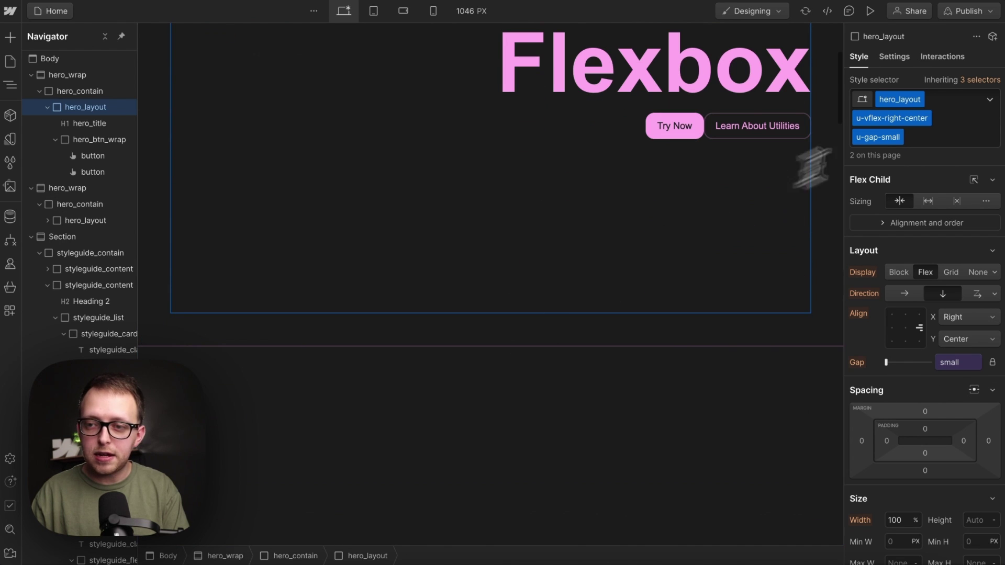
scroll(676, 214, down, 5)
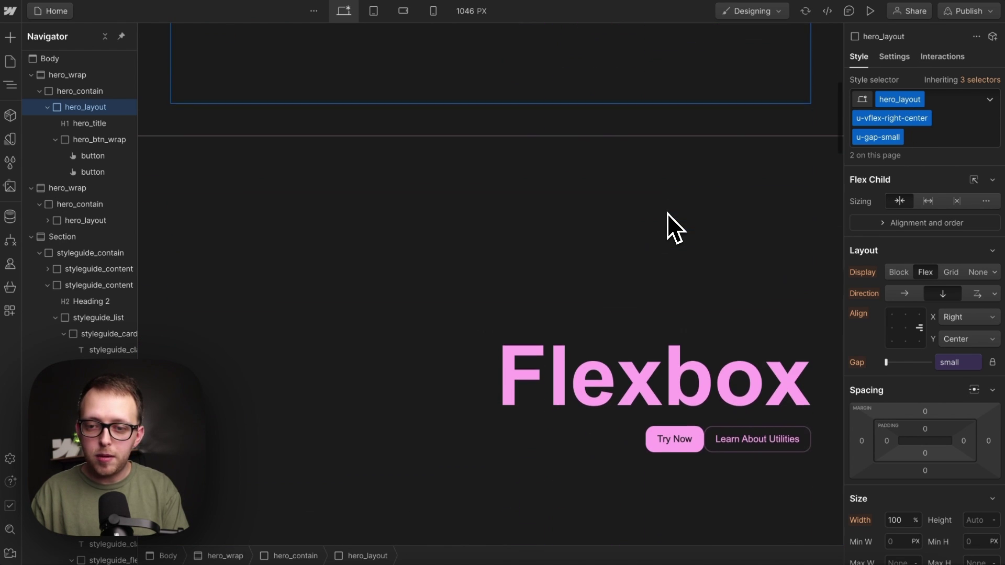
Step: Change the second hero_layout's u-gap-small class to u-gap-medium
click(567, 469)
double_click(881, 137)
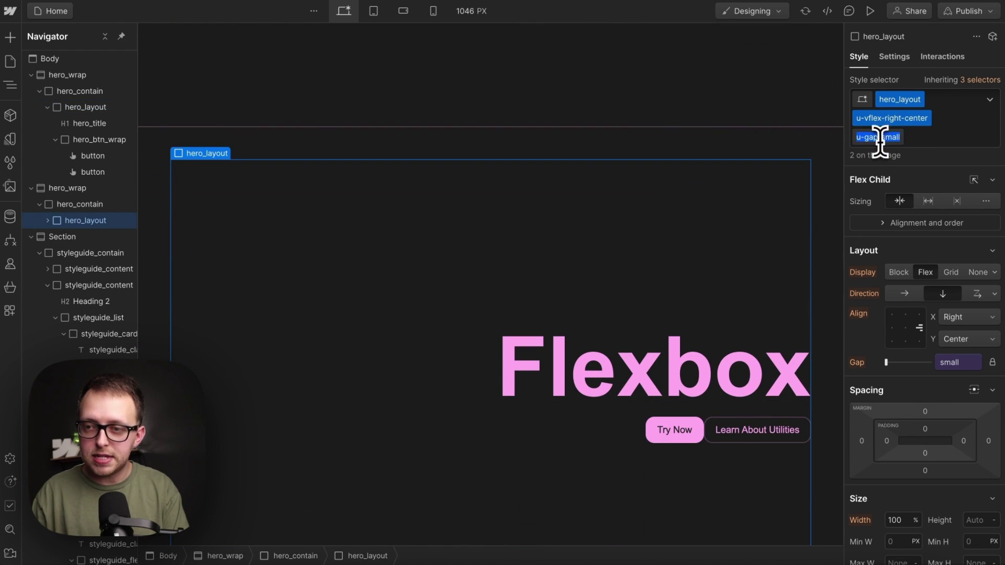
key(BackSpace)
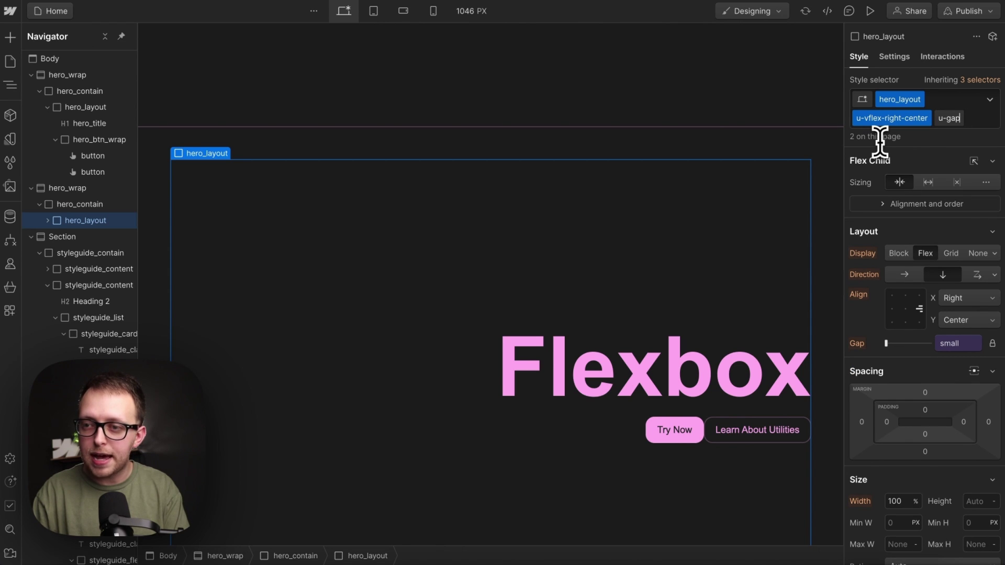
key(Return)
text(m)
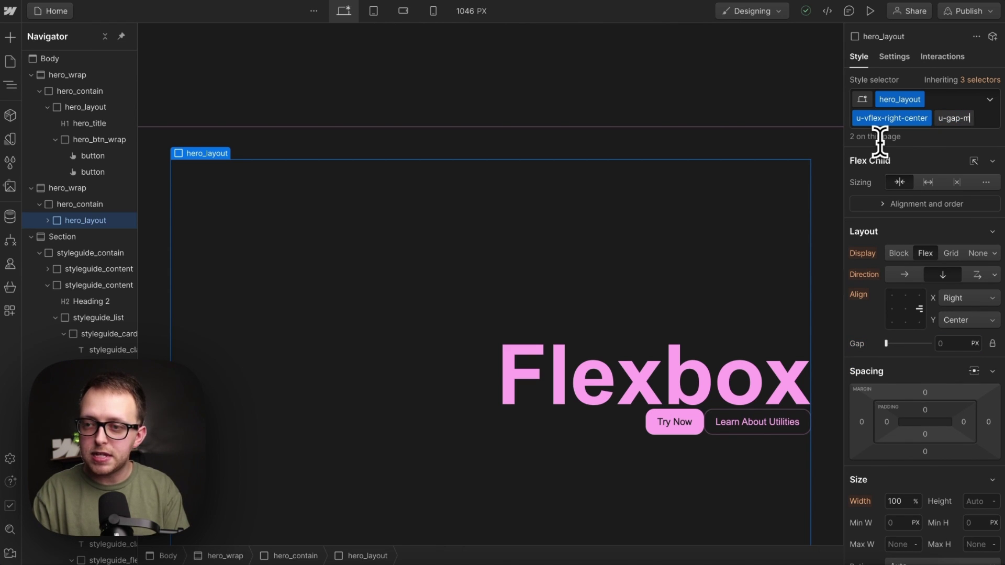
text(edium)
key(Return)
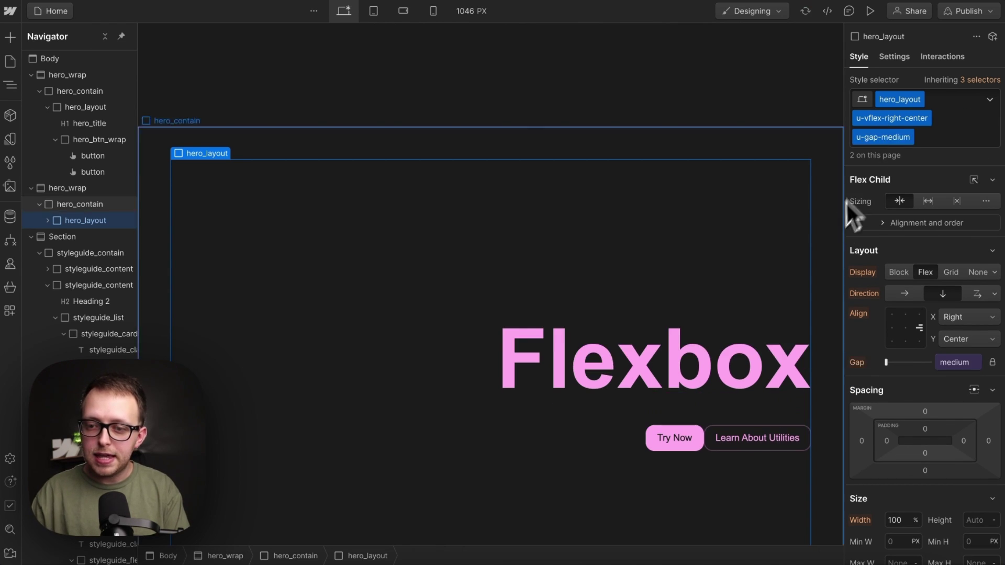
scroll(607, 246, up, 3)
scroll(575, 246, down, 6)
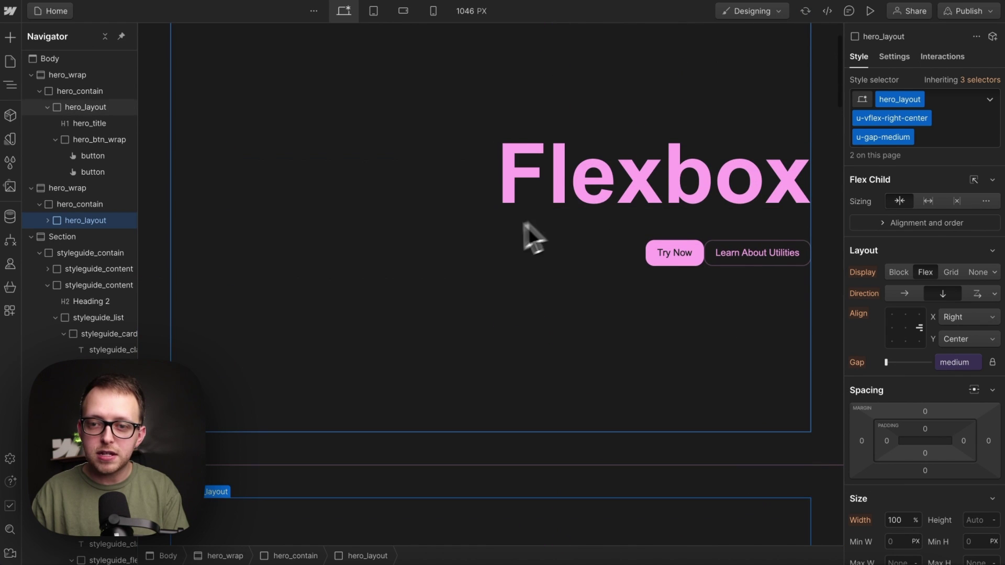
click(458, 288)
scroll(458, 288, up, 2)
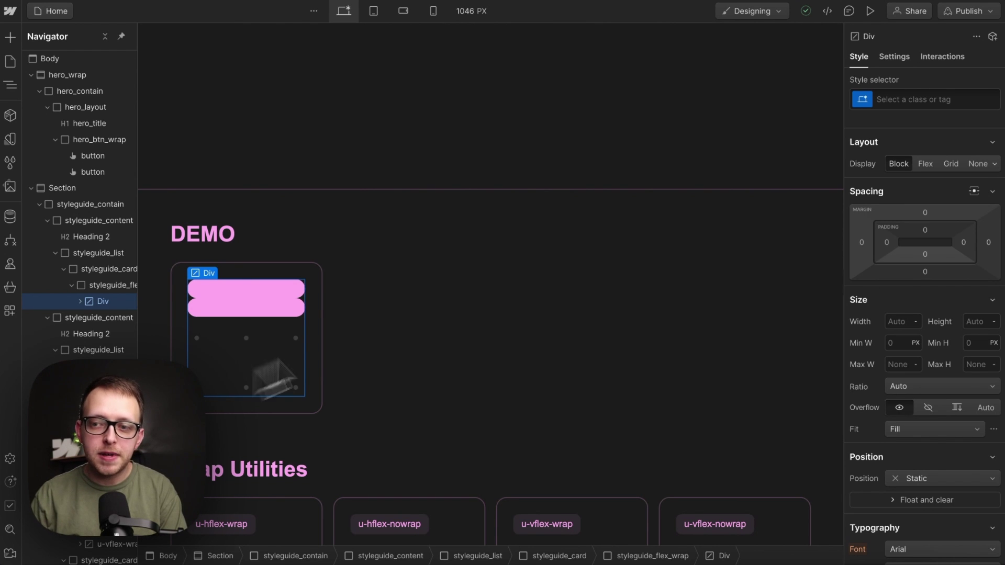
Step: Create a u-flex class with Display set to Flex on the demo Div, then duplicate styleguide_card
click(903, 100)
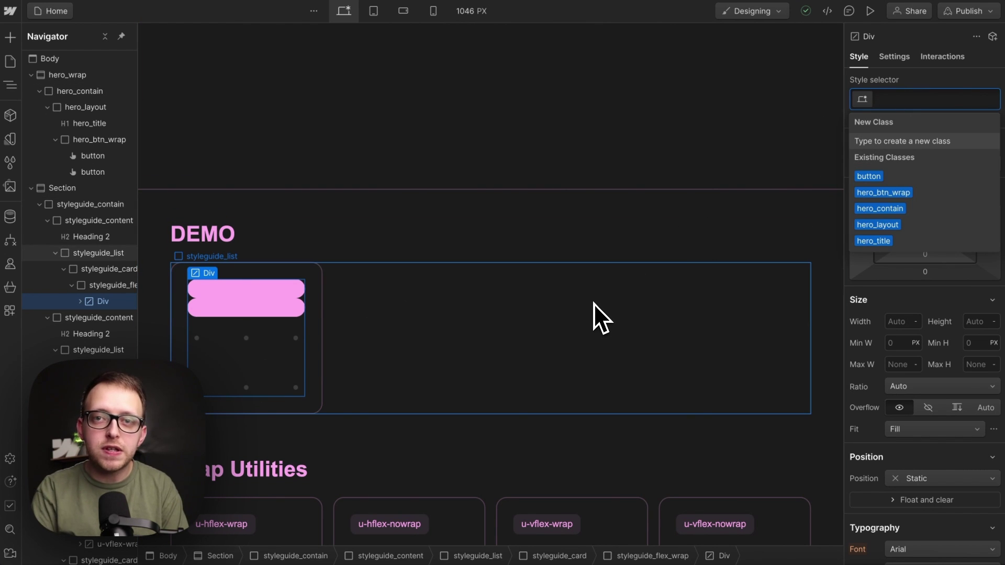
text(u-)
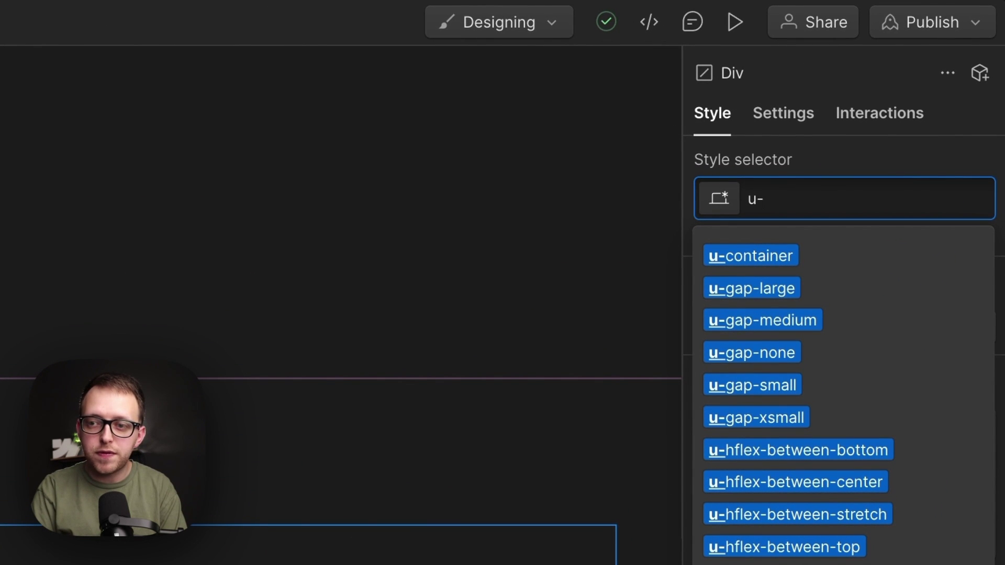
text(flex)
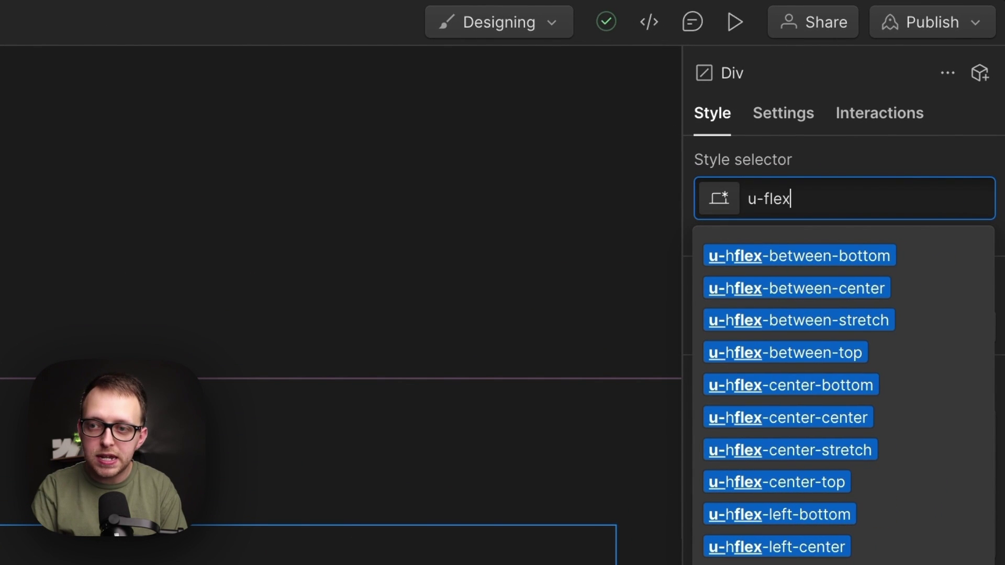
key(Return)
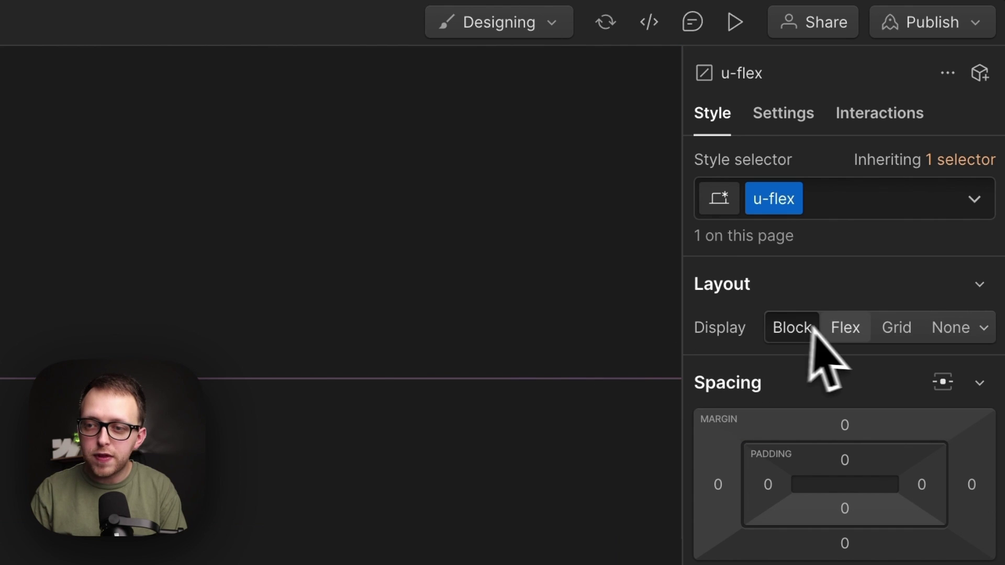
click(843, 338)
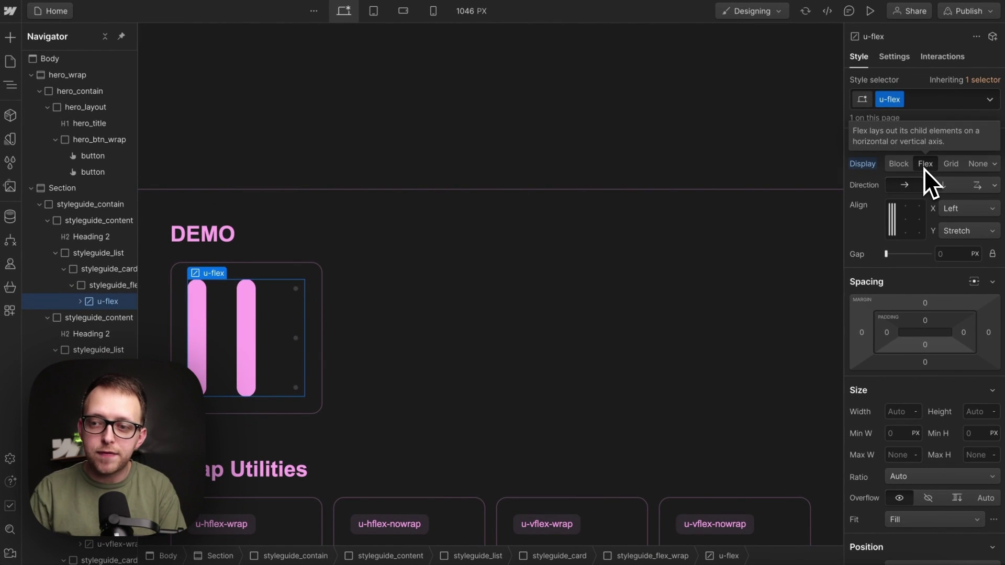
click(316, 280)
key(ctrl+d)
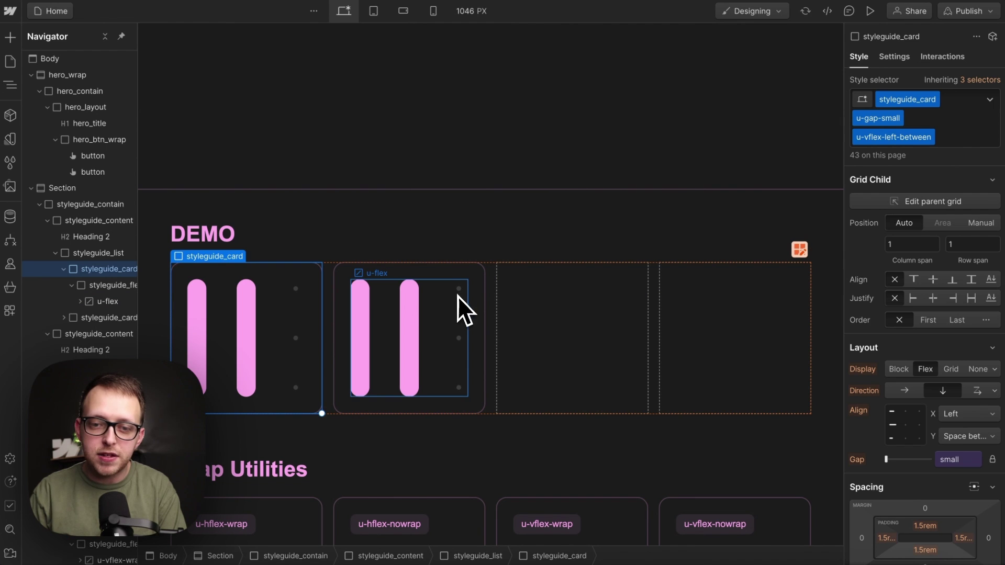
Step: Replace the copied card Div's u-flex class with a new u-flex-vertical class
click(461, 309)
click(935, 102)
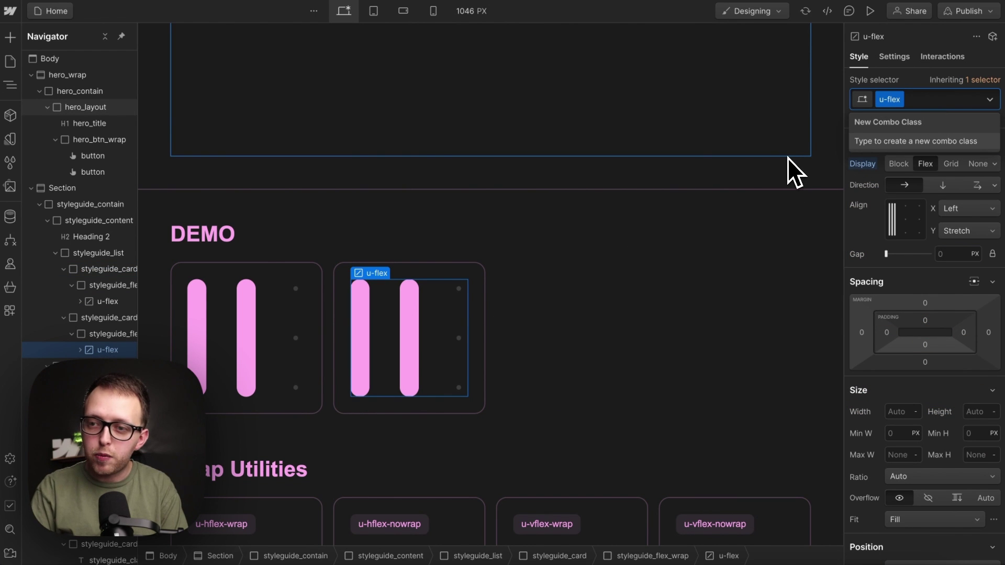
key(BackSpace)
text(u-flex-vertical)
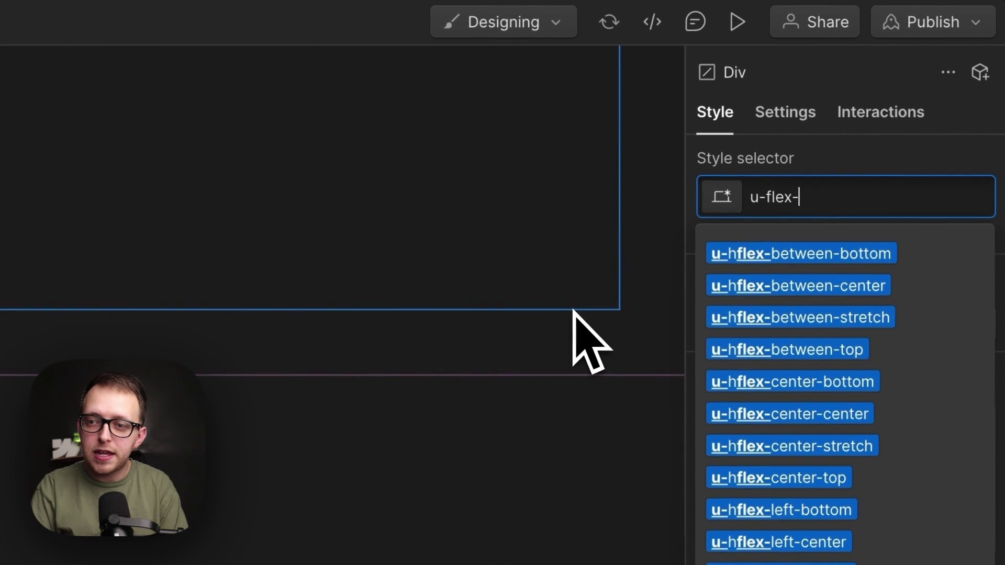
key(Return)
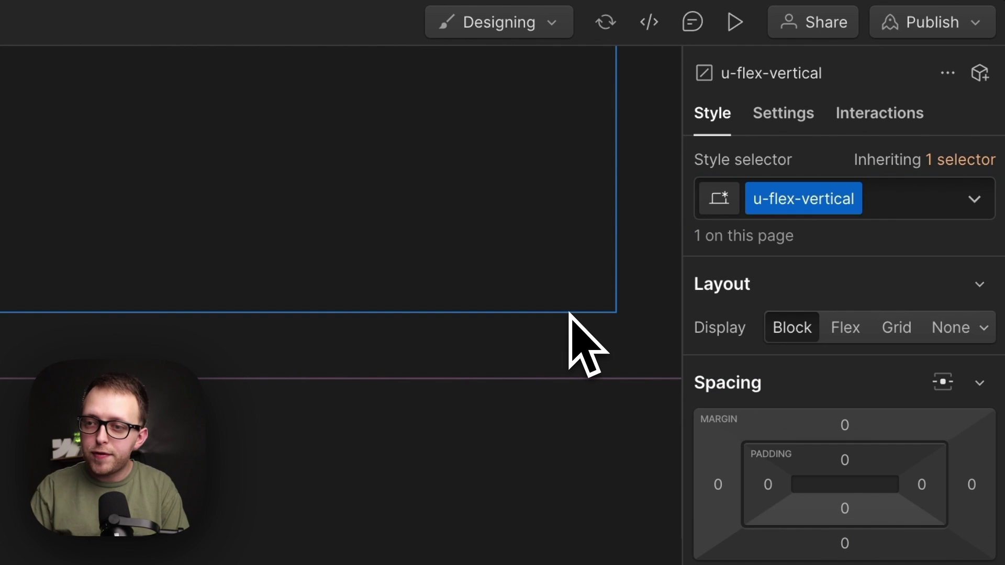
Step: Try flex with vertical direction on u-flex-vertical, then reset Display to the default block
click(844, 328)
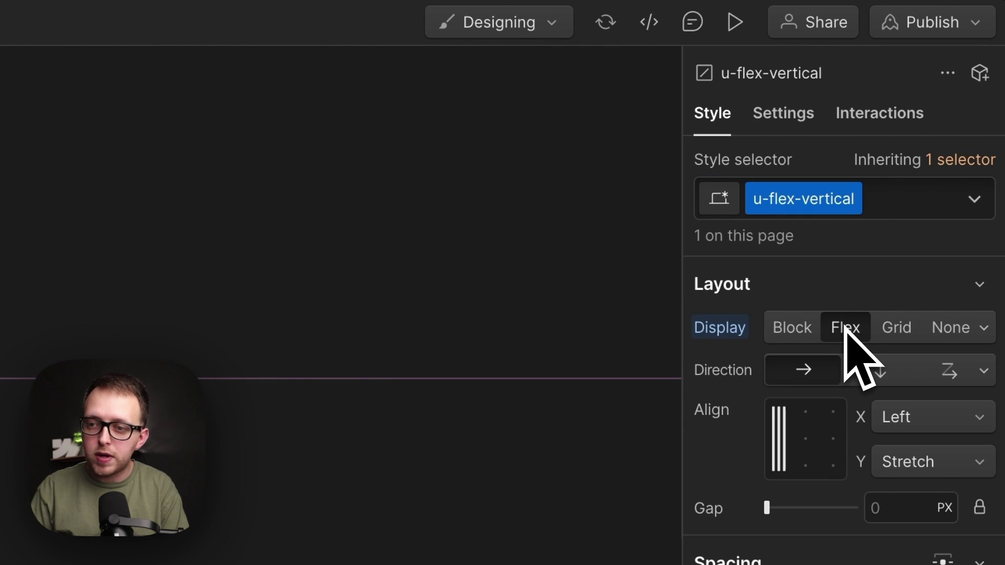
click(879, 371)
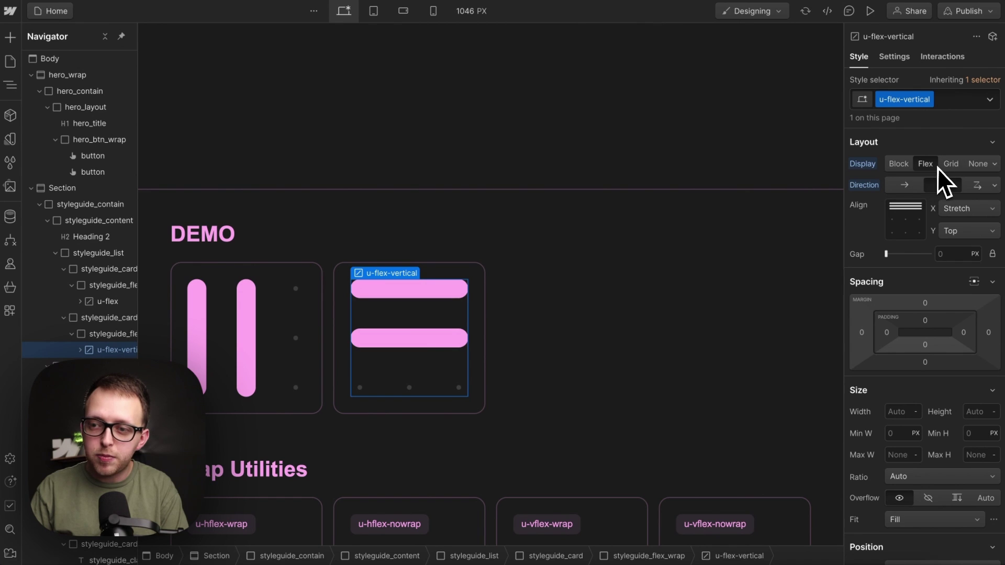
click(867, 164)
click(870, 184)
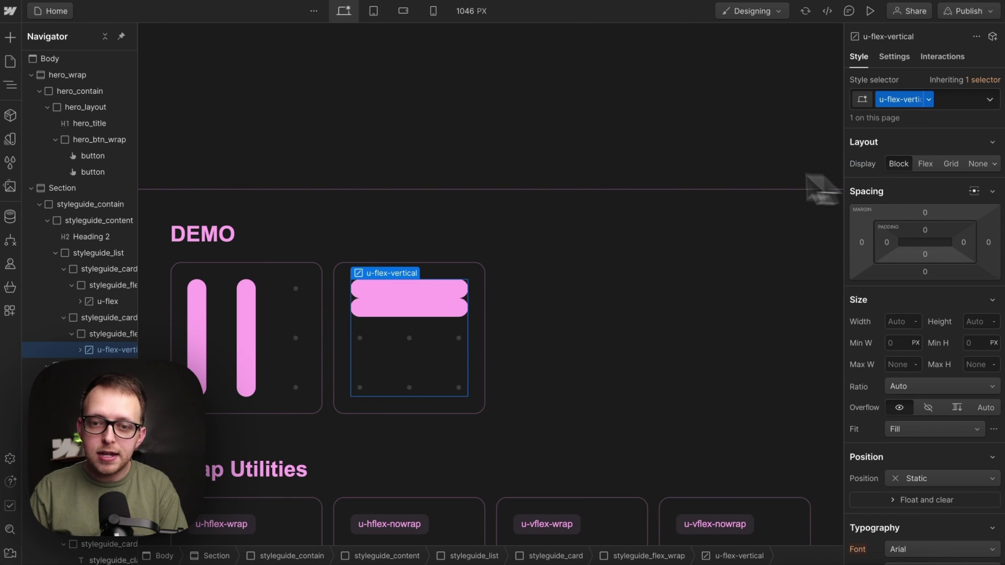
Step: Duplicate the second demo card and switch the new card's Div to the u-flex class with flex display
click(481, 275)
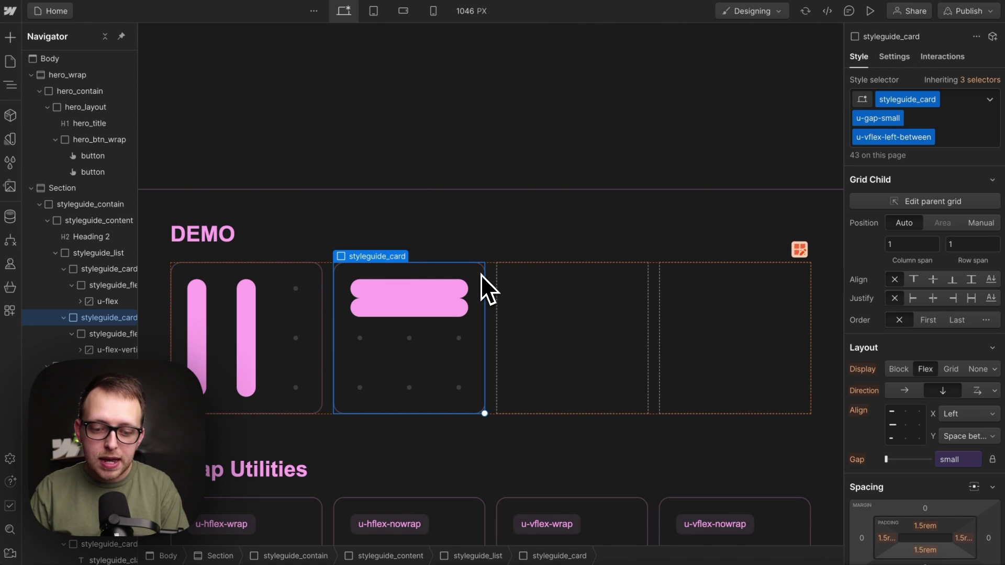
key(ctrl+d)
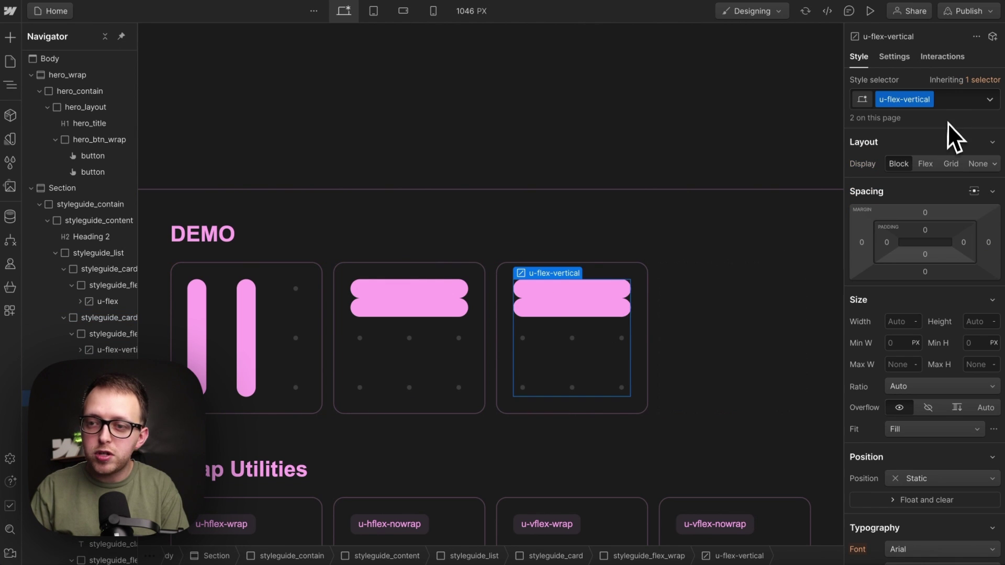
click(953, 101)
key(BackSpace)
text(u-flex)
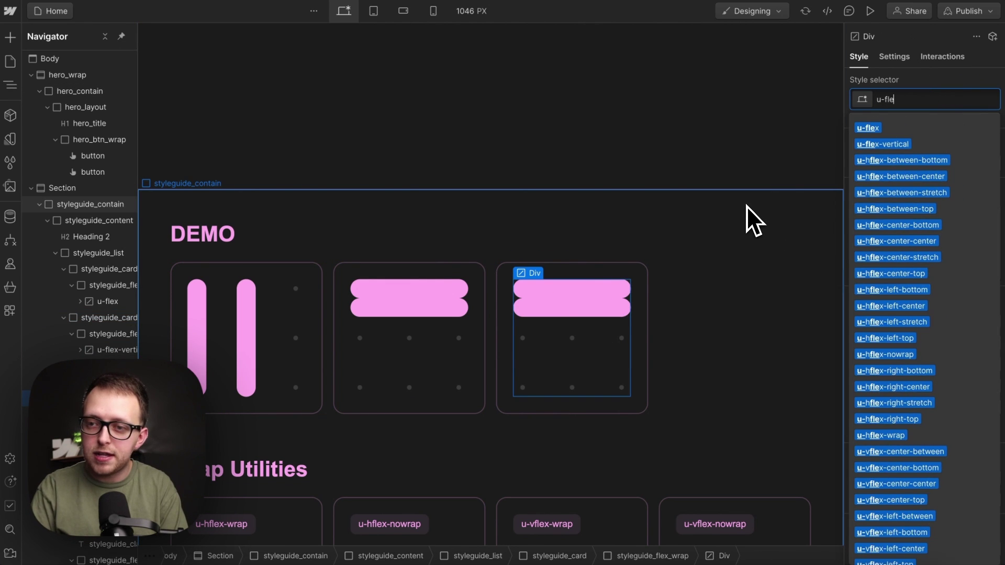
click(892, 126)
click(924, 164)
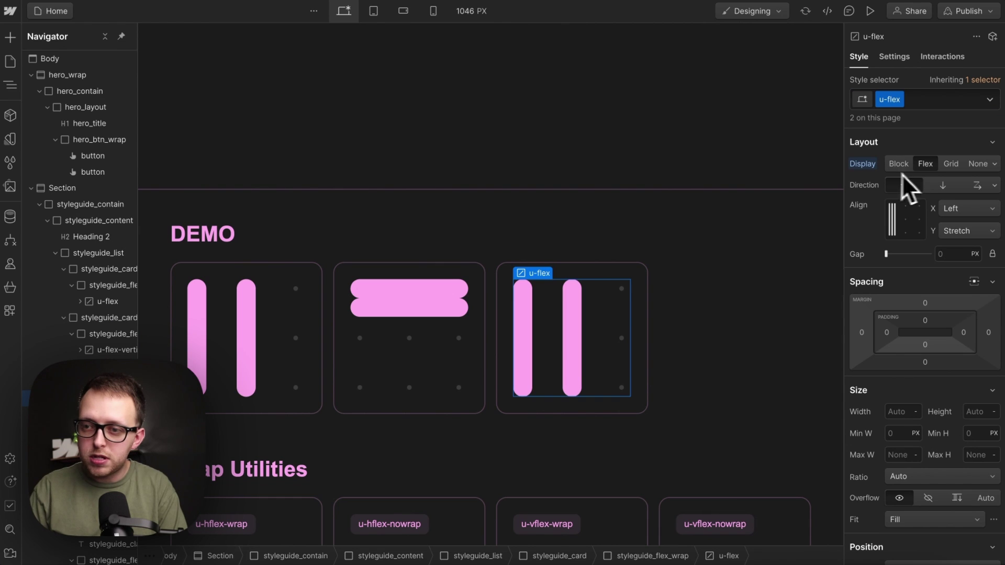
Step: Add u-flex-vertical as a combo class on top of u-flex
click(935, 105)
text(u-flex)
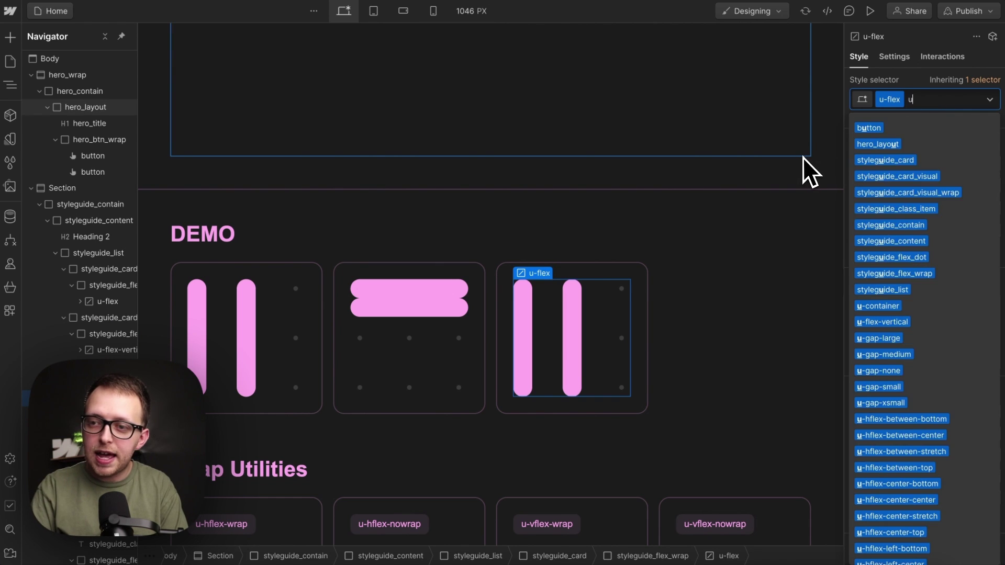
click(889, 128)
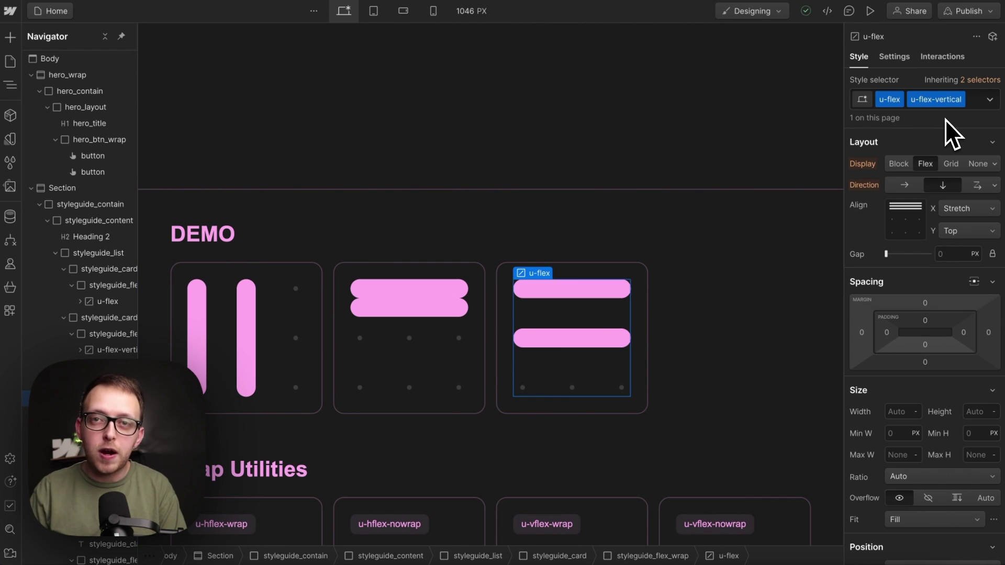
scroll(517, 294, down, 9)
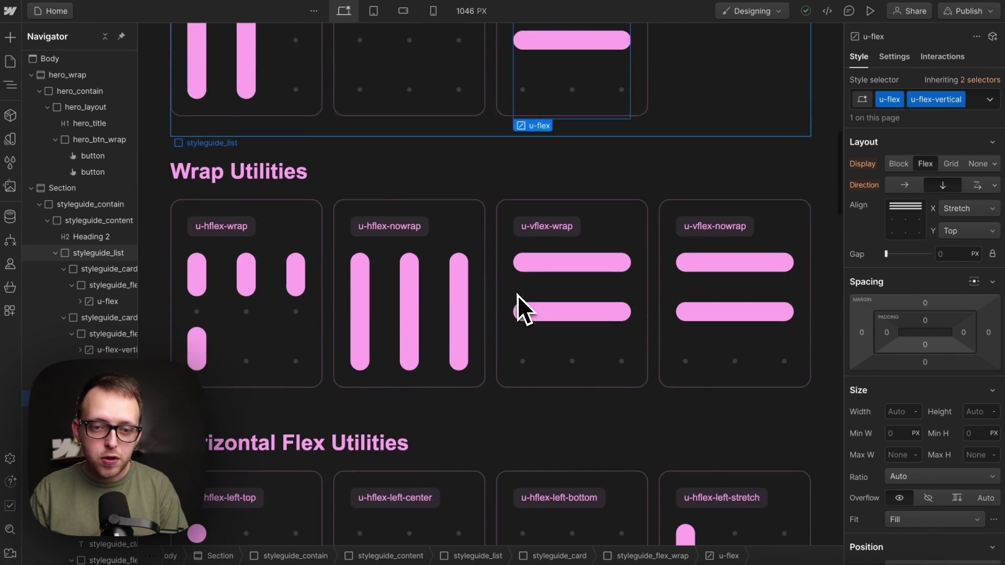
scroll(518, 296, down, 6)
scroll(366, 219, up, 2)
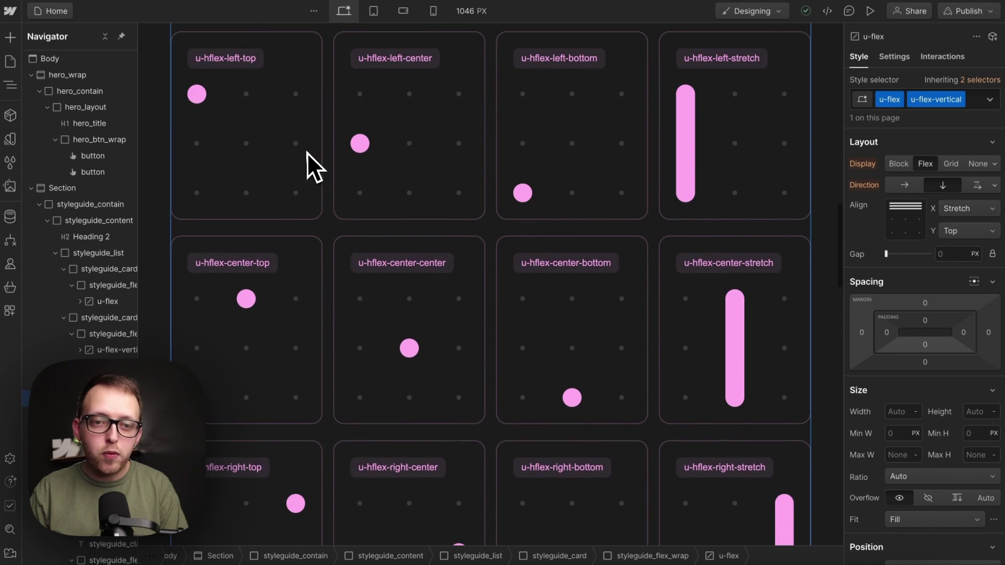
click(254, 166)
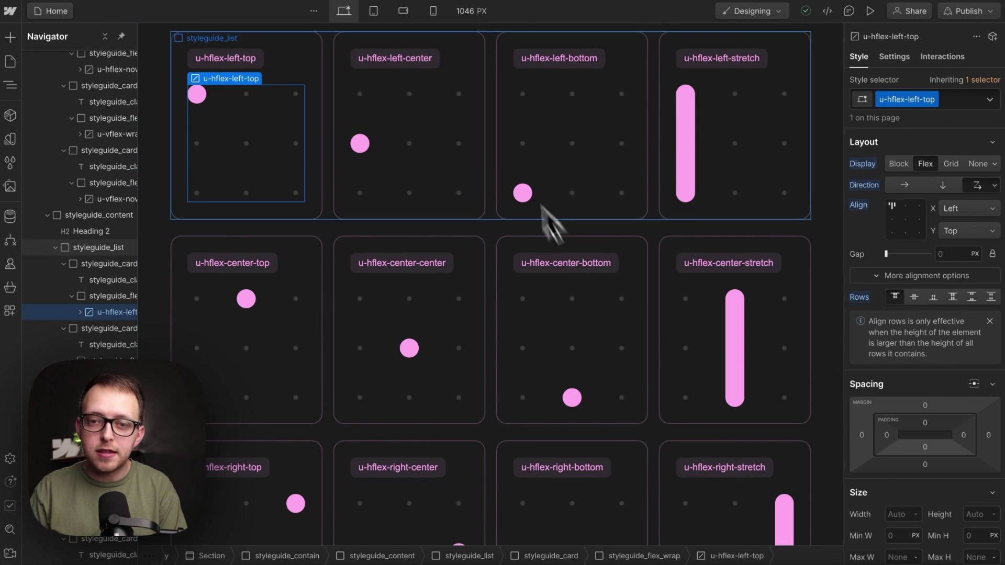
click(429, 152)
scroll(466, 277, down, 12)
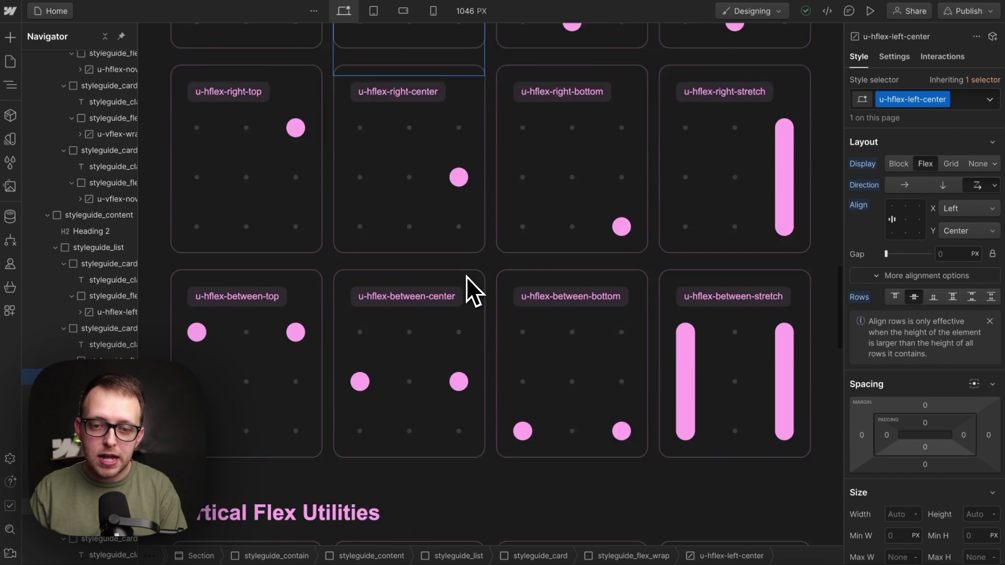
scroll(466, 277, down, 3)
click(411, 326)
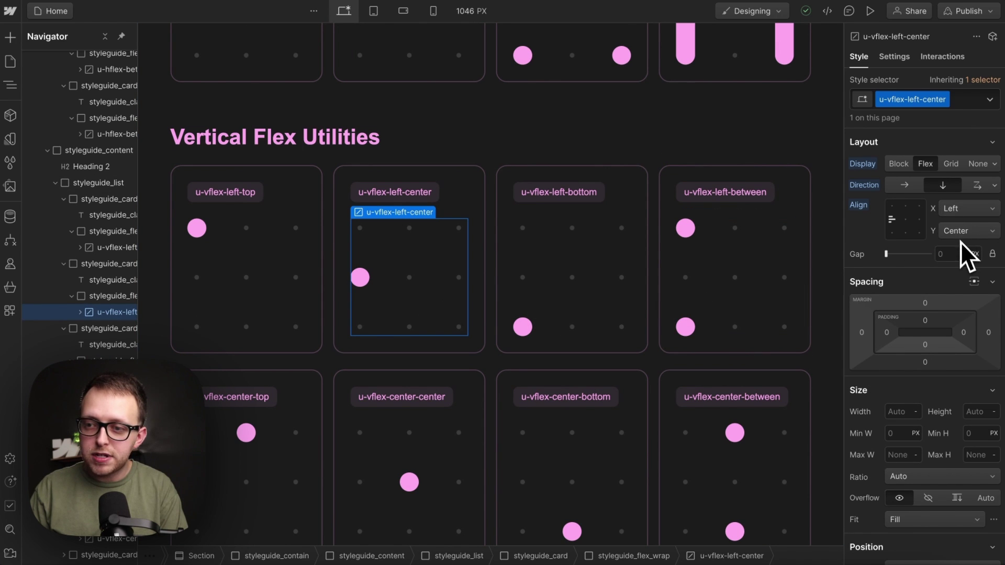
scroll(534, 265, down, 15)
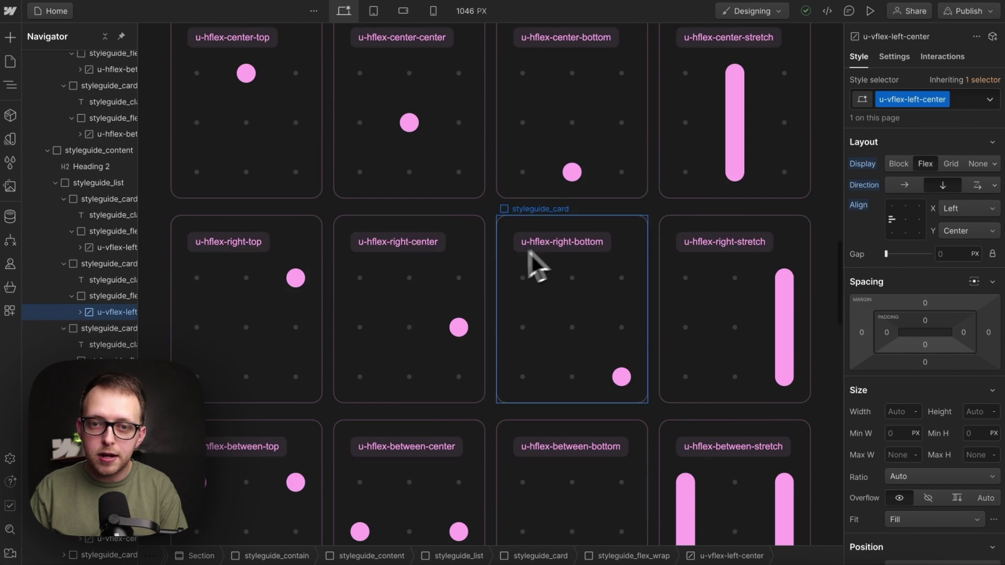
click(435, 246)
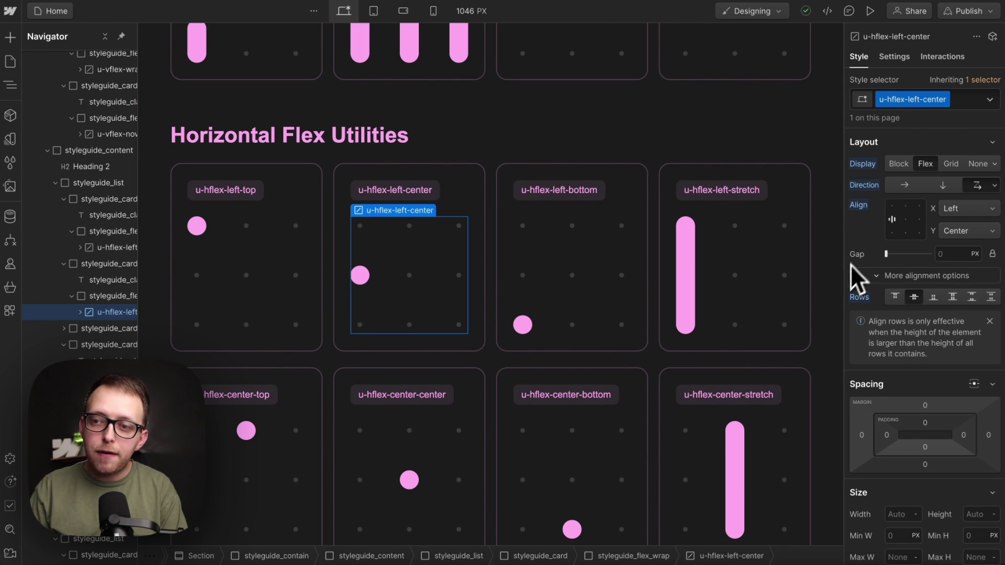
mouse_move(860, 265)
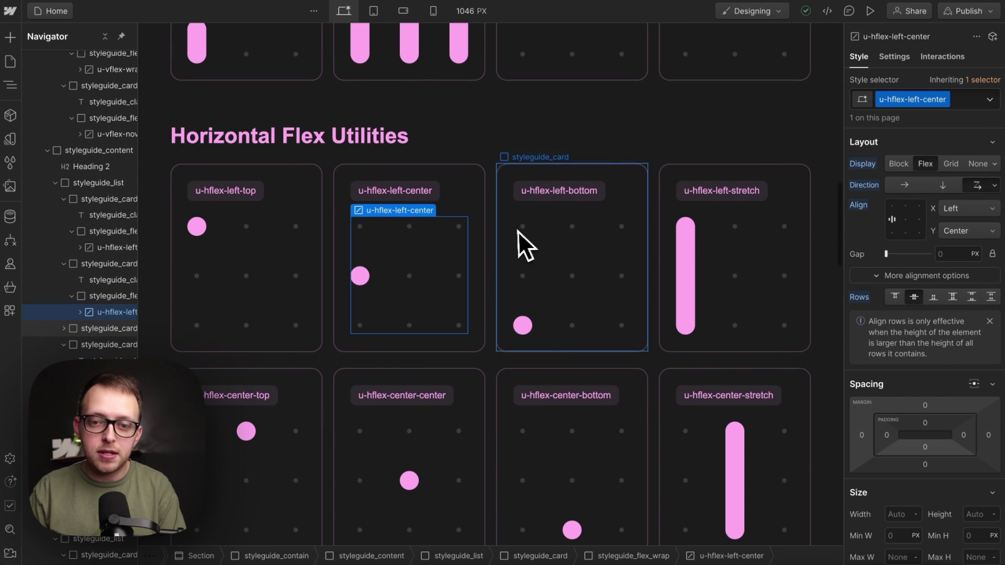
scroll(516, 231, up, 2)
scroll(513, 232, up, 1)
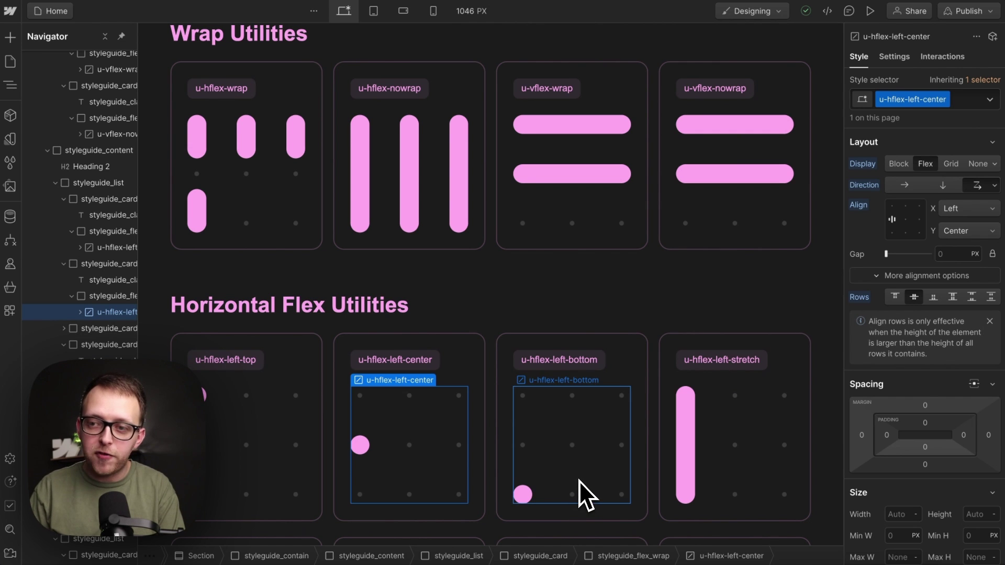
Step: Inspect the u-hflex-nowrap and u-hflex-left-center demo examples
click(409, 125)
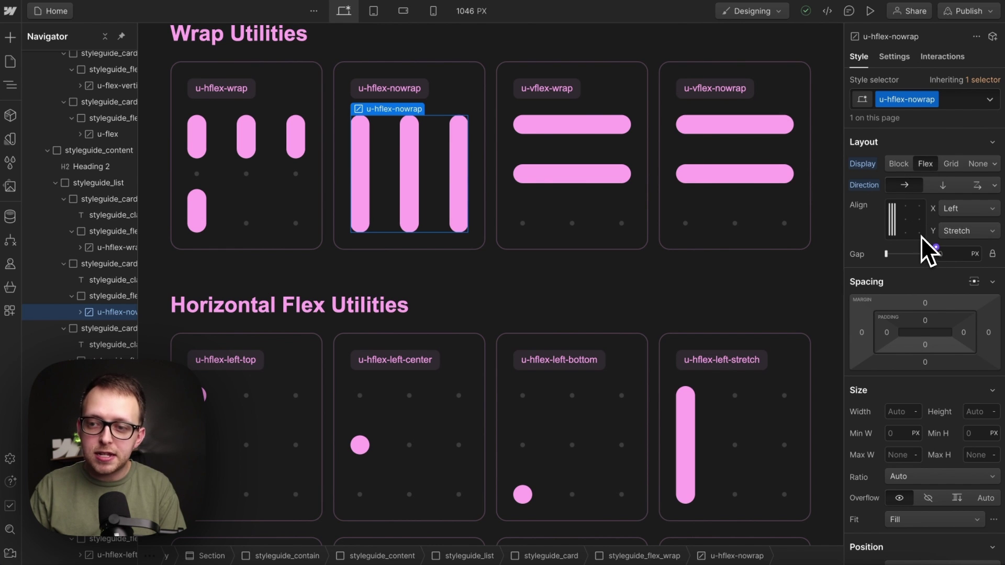
scroll(539, 274, down, 3)
scroll(535, 271, down, 1)
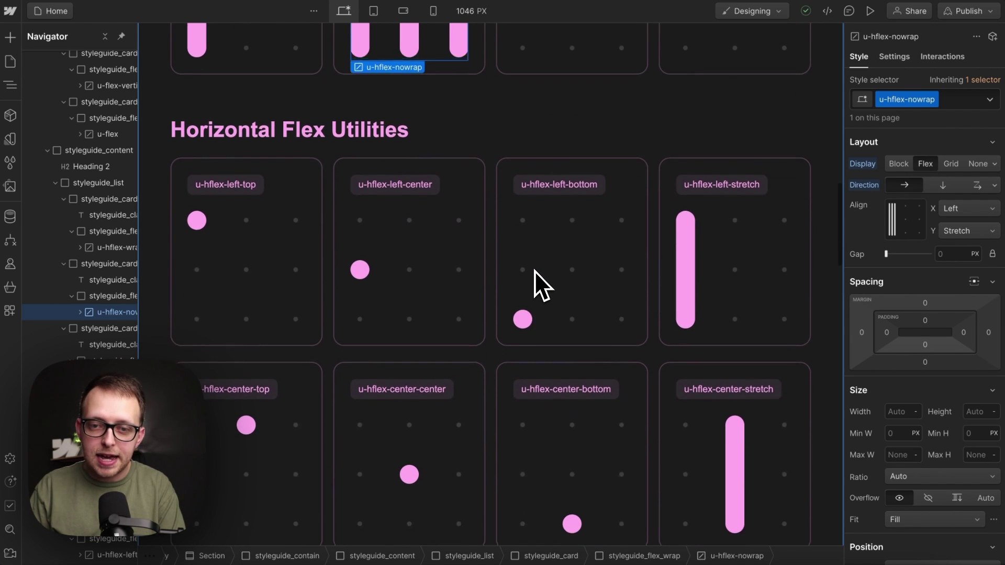
click(409, 230)
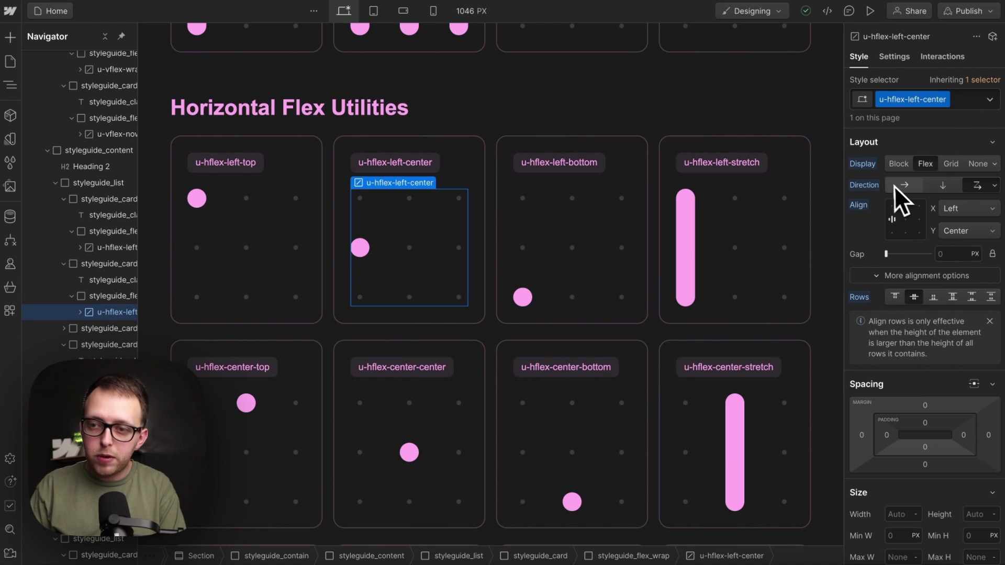
Step: Add u-hflex-nowrap as a combo class on the left-center demo box, then remove it
click(967, 101)
text(u-hflex-no)
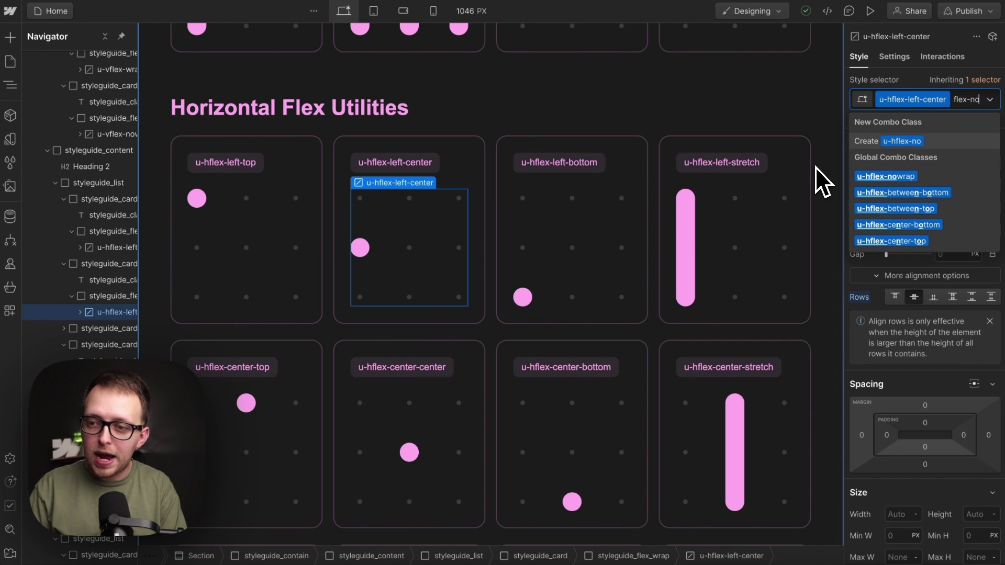
key(Down)
key(Return)
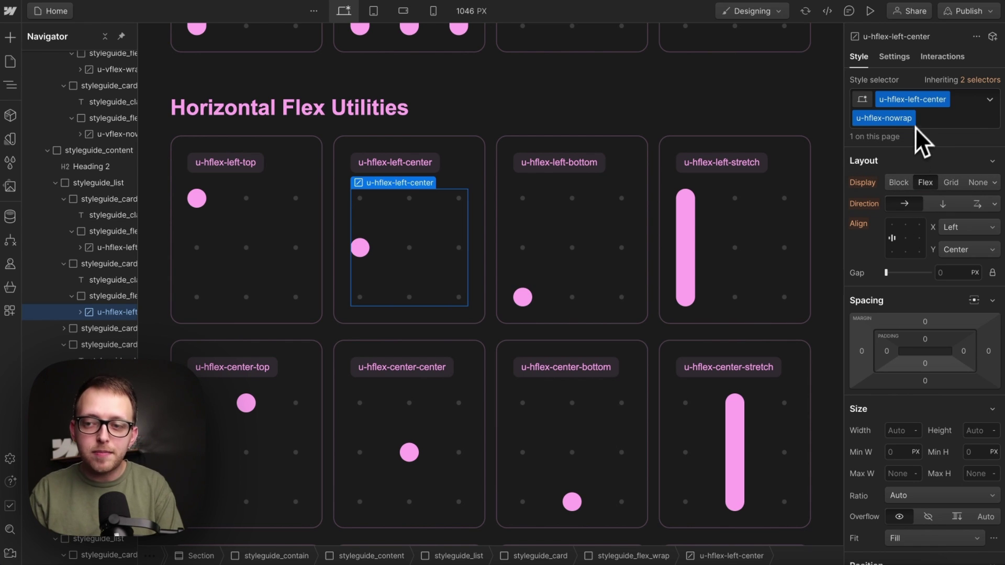
click(928, 125)
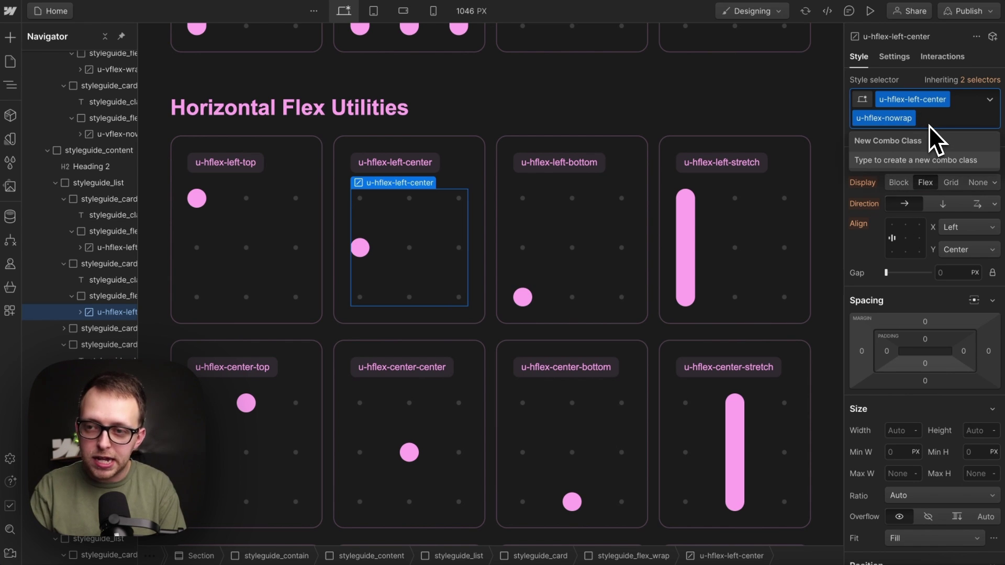
key(BackSpace)
key(Escape)
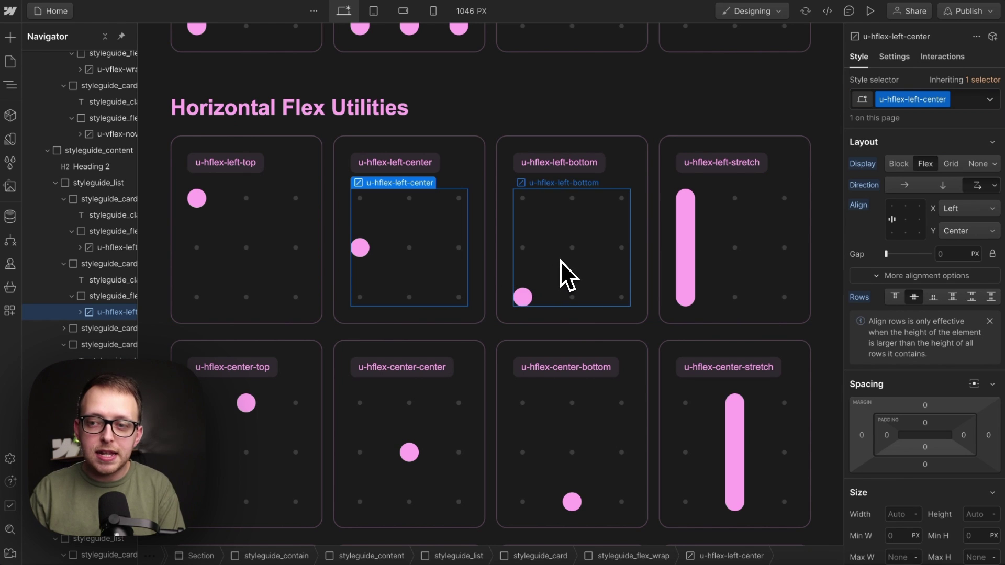
Step: Select the u-hflex-left-bottom demo box and scroll back up to the Flexbox hero
click(560, 262)
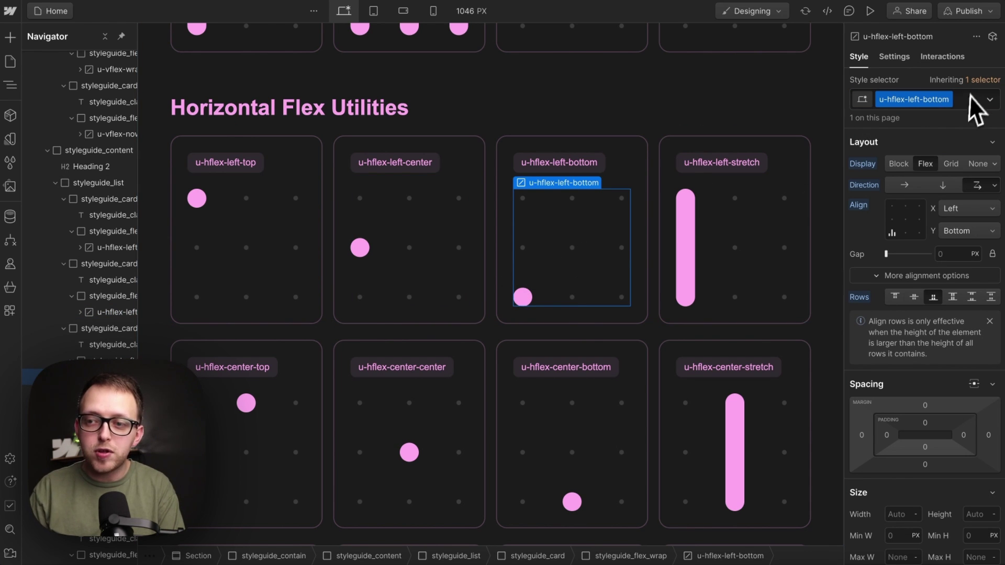
scroll(649, 257, up, 8)
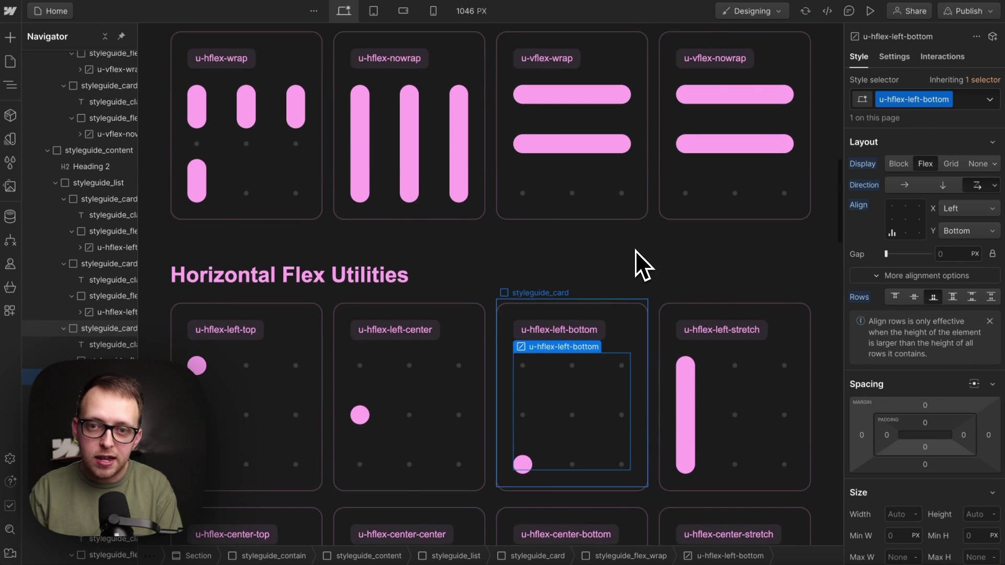
scroll(635, 250, up, 10)
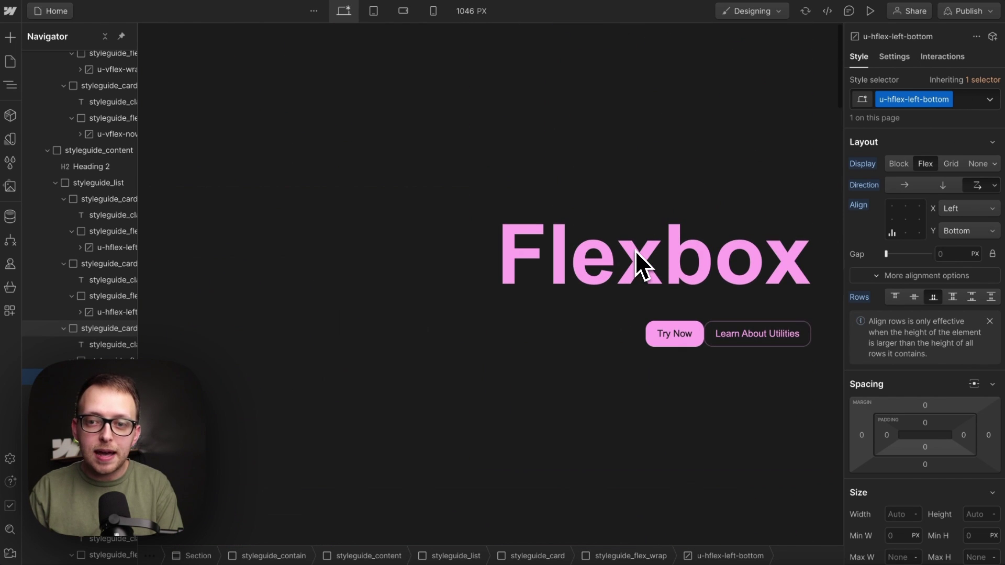
Step: Remove the u-gap-medium combo class from the hero_layout container
click(655, 308)
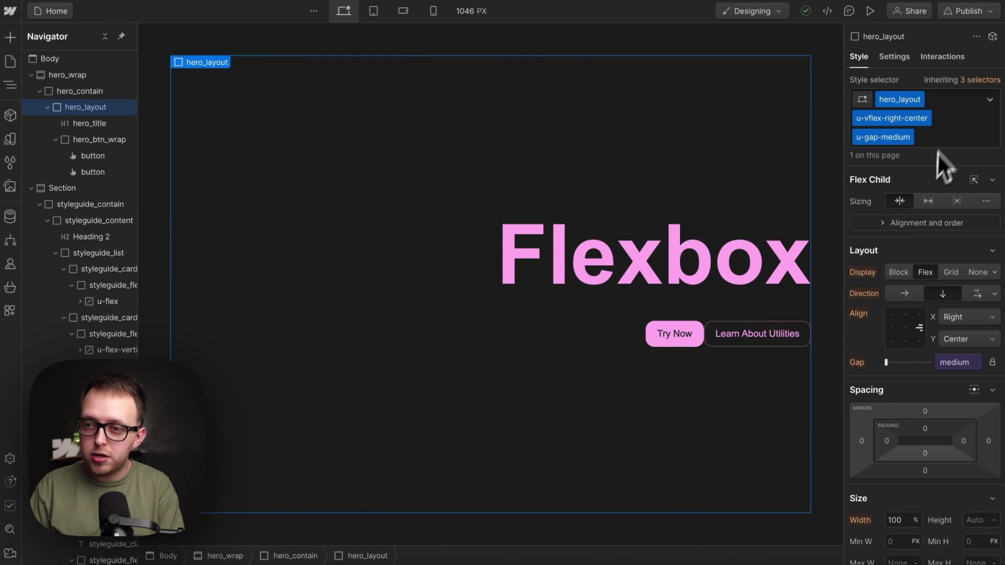
click(939, 136)
key(BackSpace)
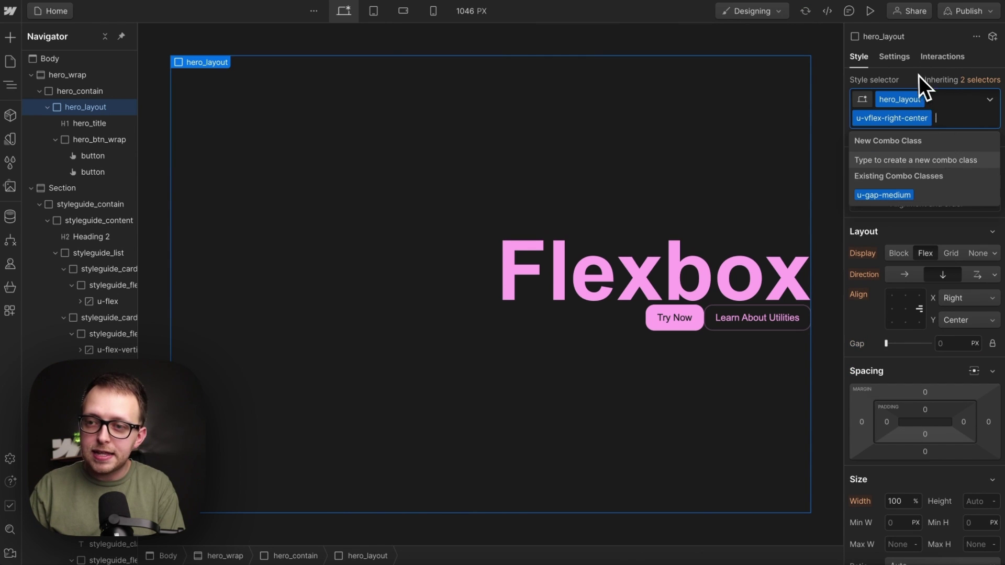
key(Escape)
Step: Set hero_layout's gap to the small spacing variable
click(934, 343)
text(s)
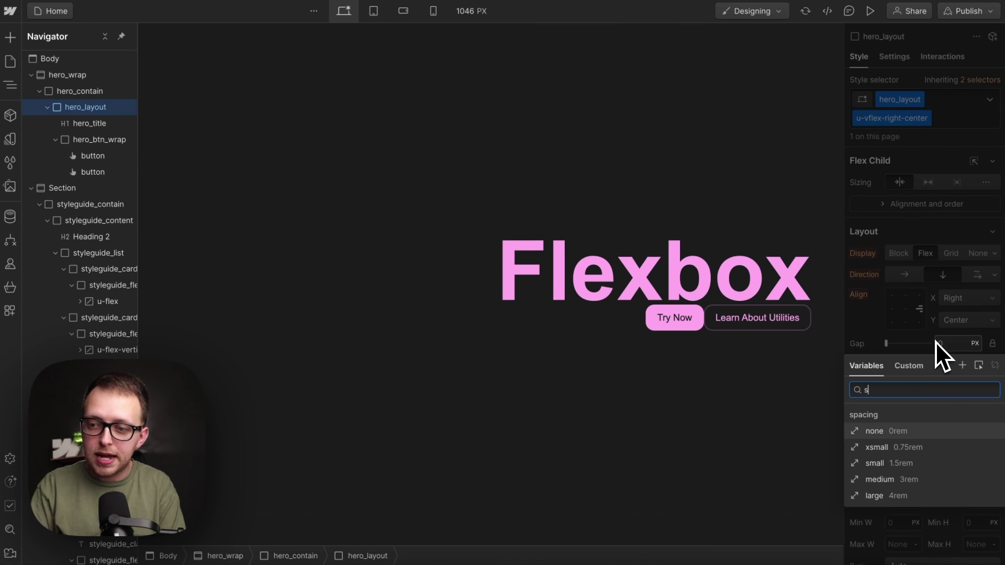
click(883, 465)
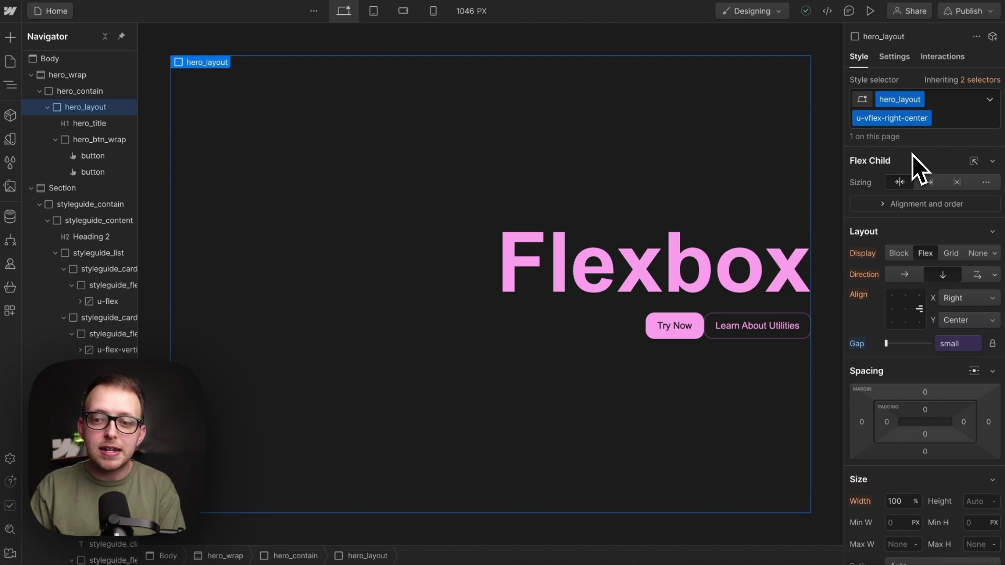
click(702, 339)
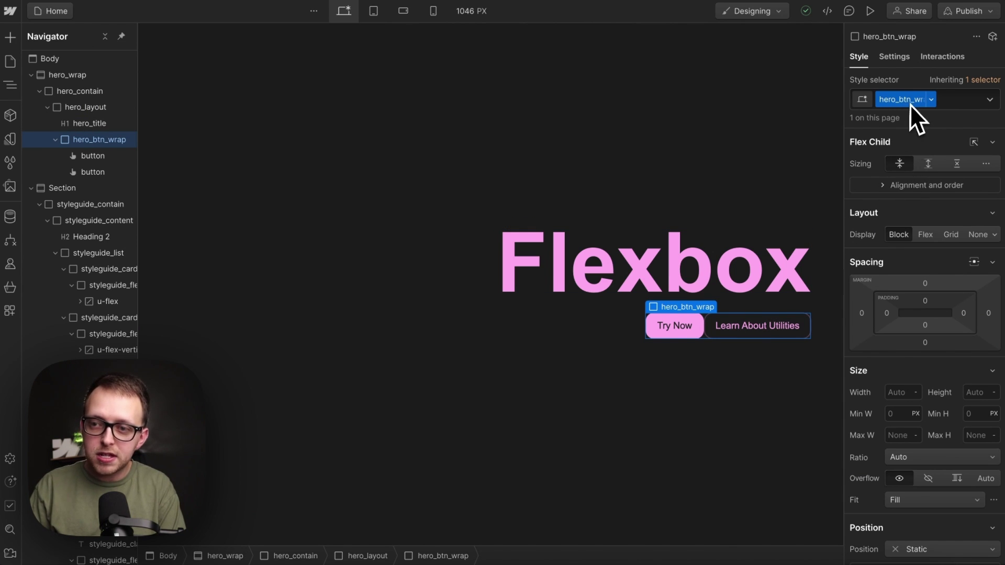
scroll(910, 390, down, 5)
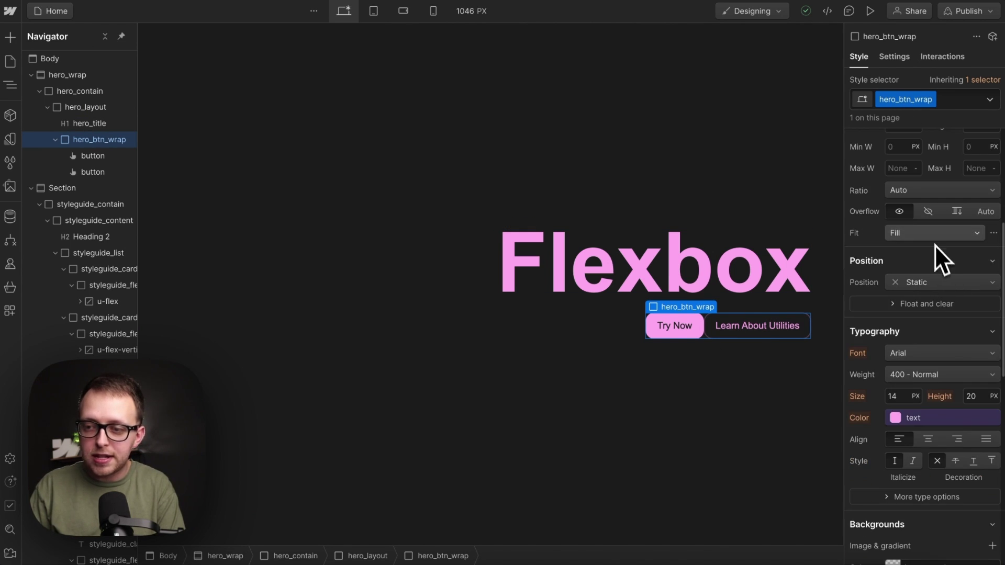
scroll(933, 238, up, 5)
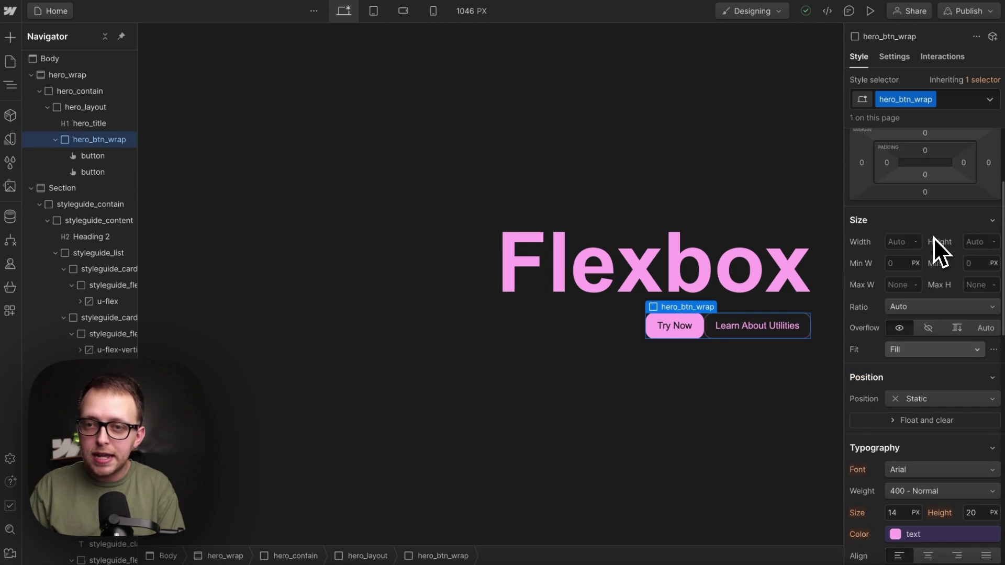
click(830, 14)
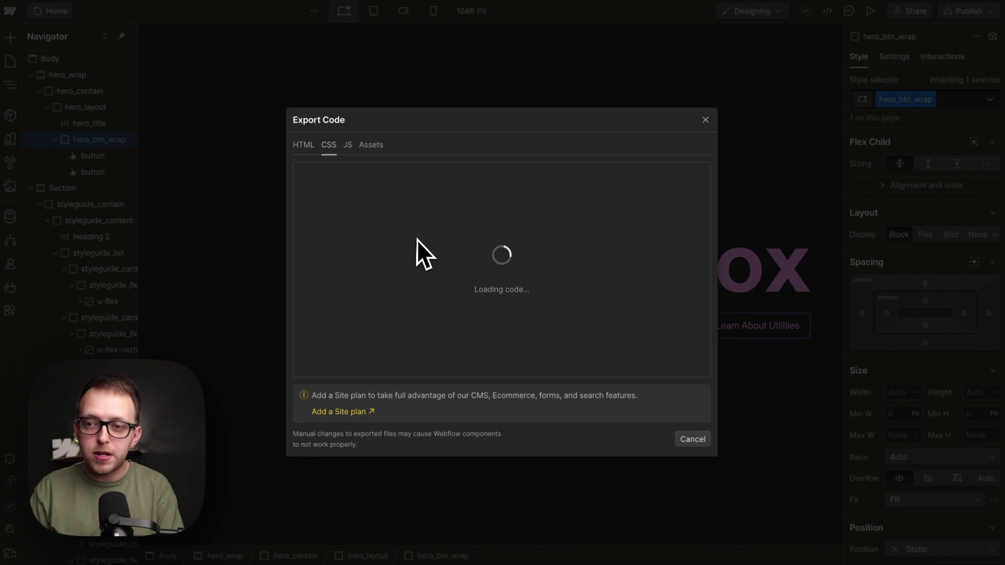
scroll(414, 255, down, 6)
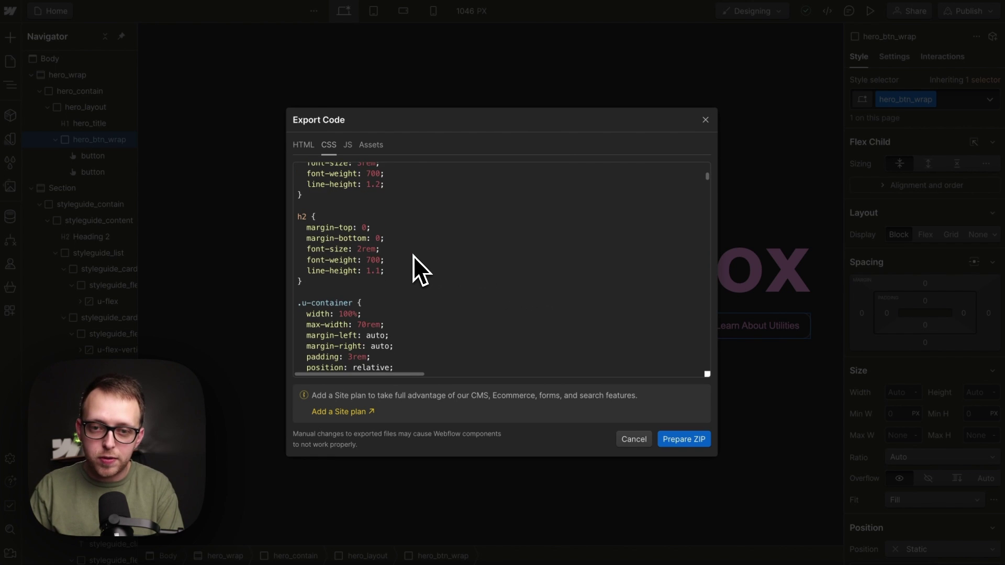
click(703, 121)
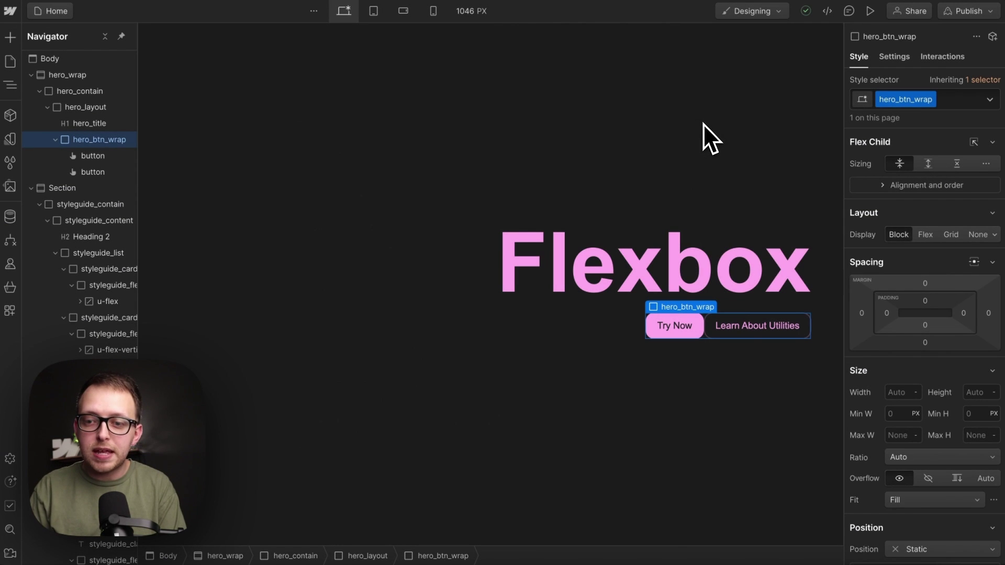
Step: Add the u-hflex-left-center and u-gap-xsmall combo classes to the buttons wrapper
click(959, 100)
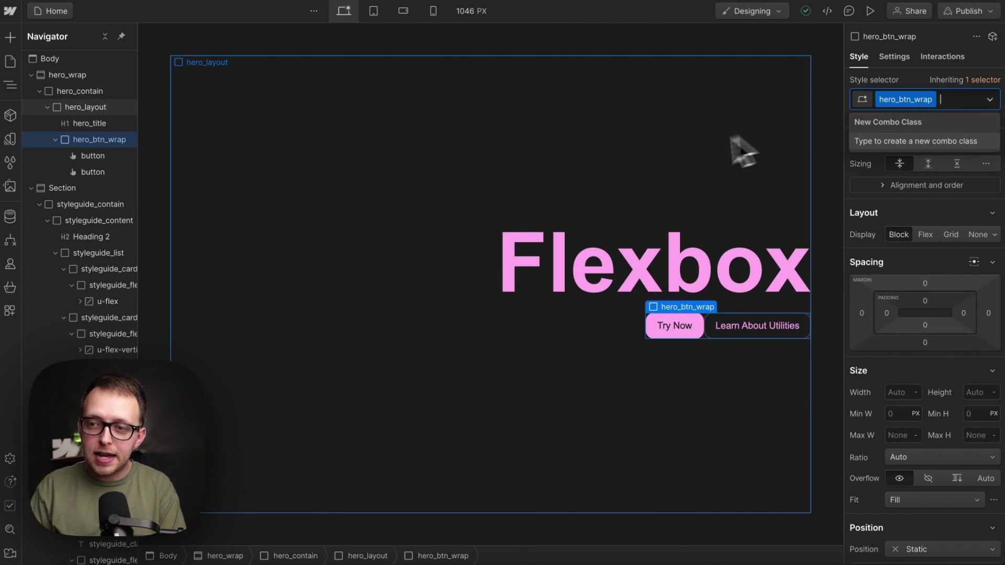
text(uk)
key(BackSpace)
text(-)
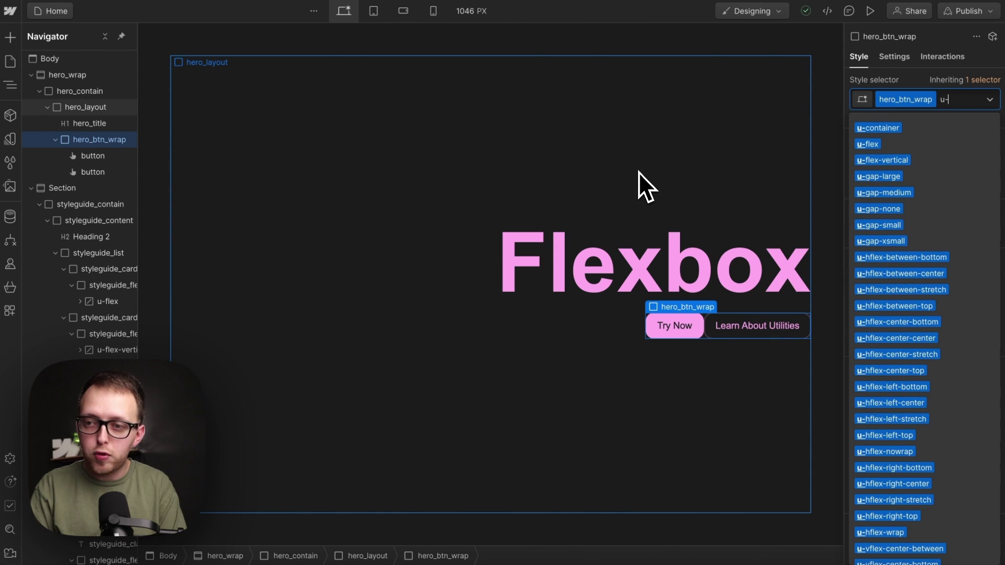
text(hflex)
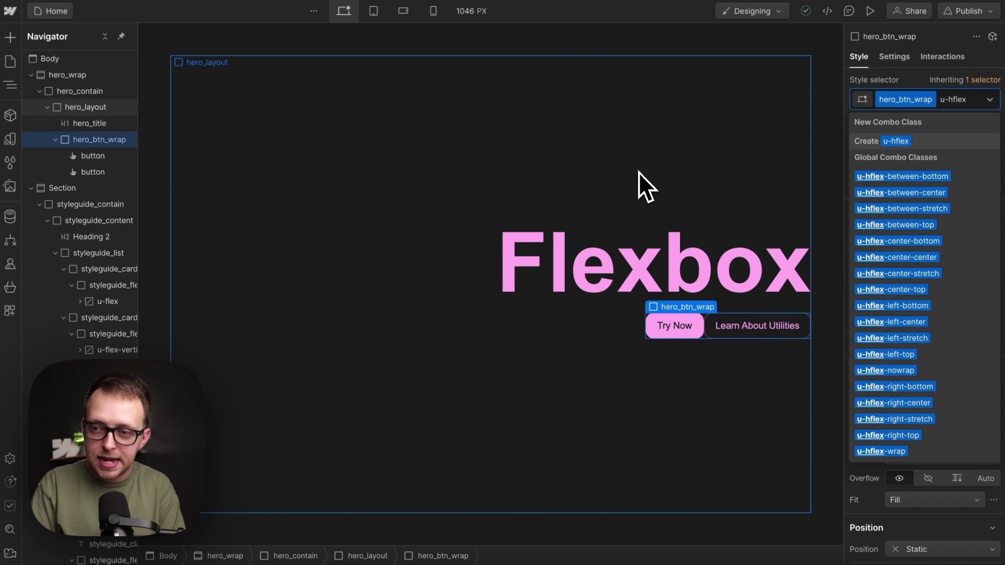
text(-left)
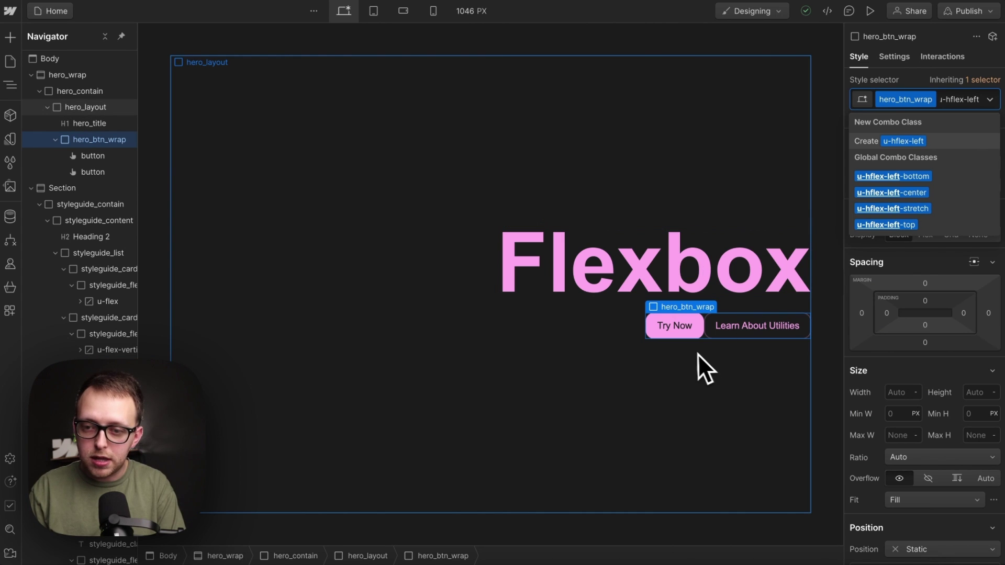
text(-)
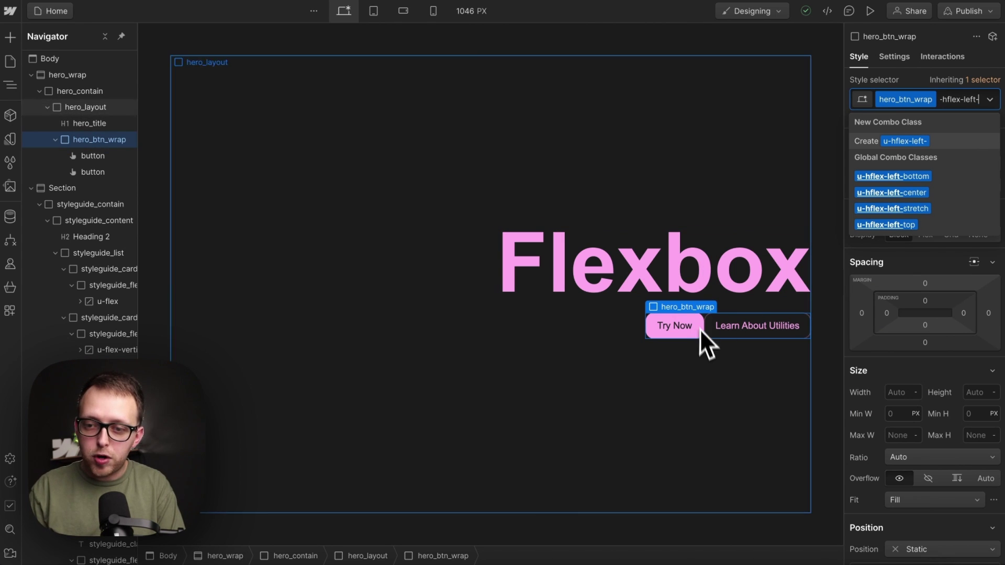
text(center)
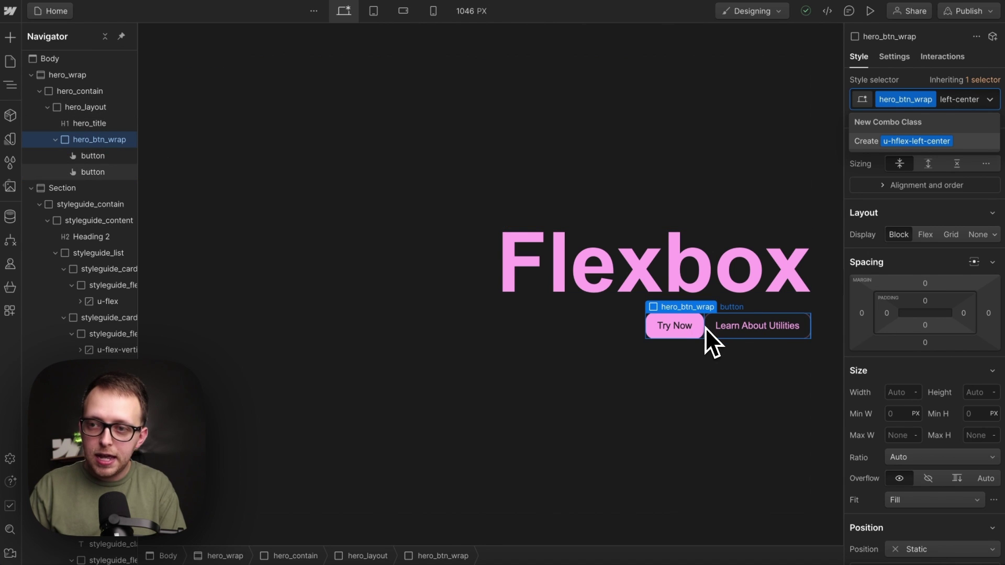
key(Return)
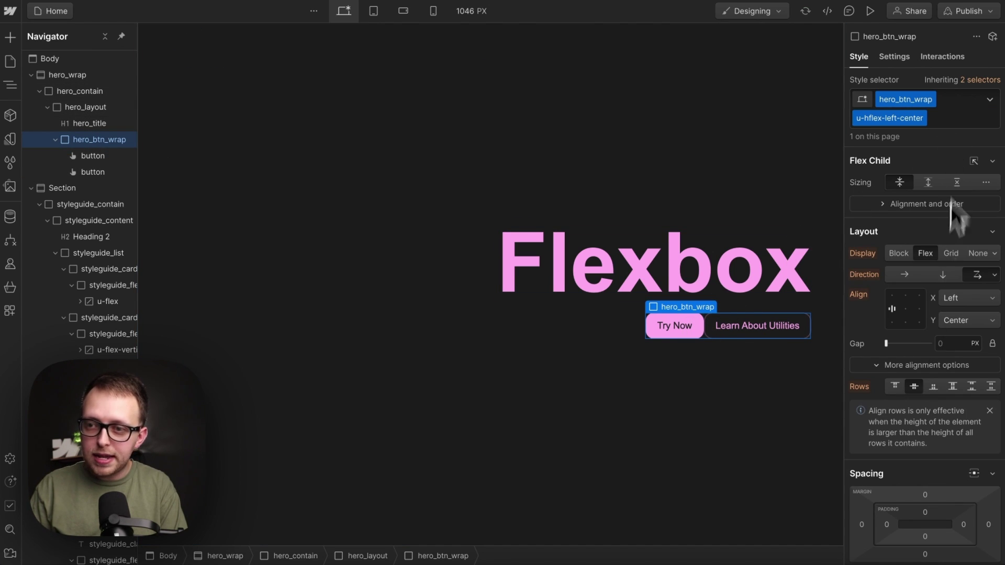
click(949, 122)
text(u-gap)
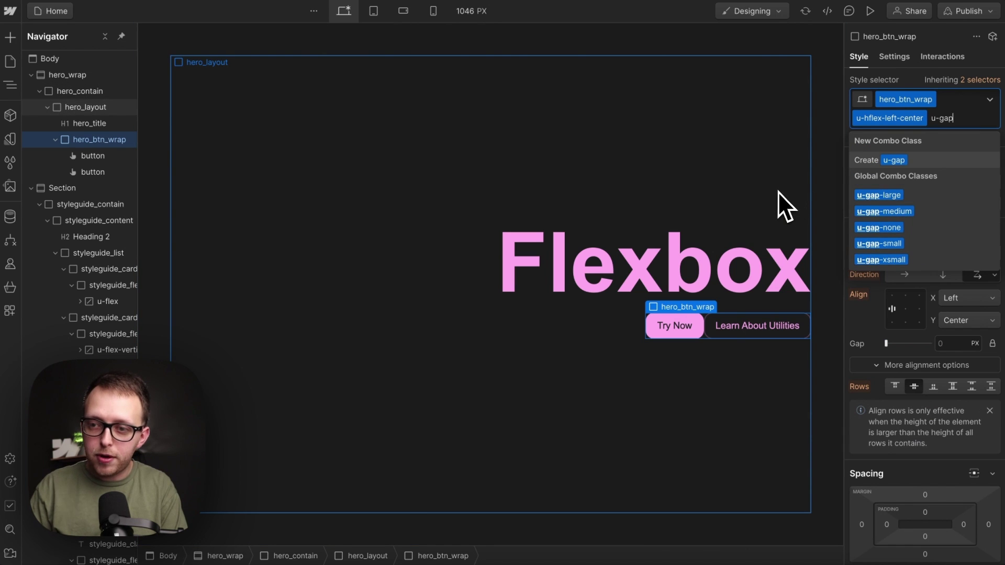
click(904, 258)
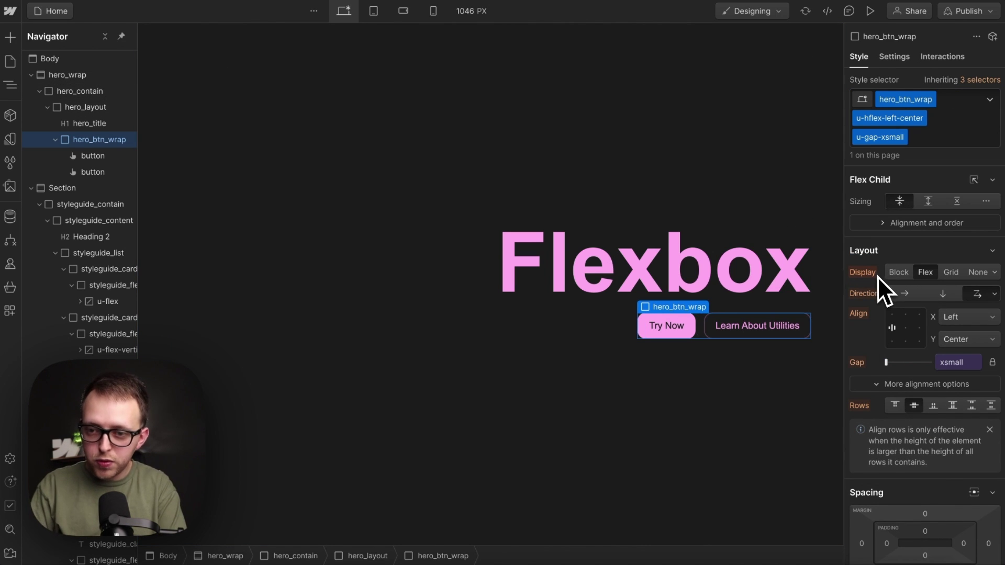
Step: Check the buttons wrap at mobile portrait narrowed to 246 px, then return to desktop
click(433, 11)
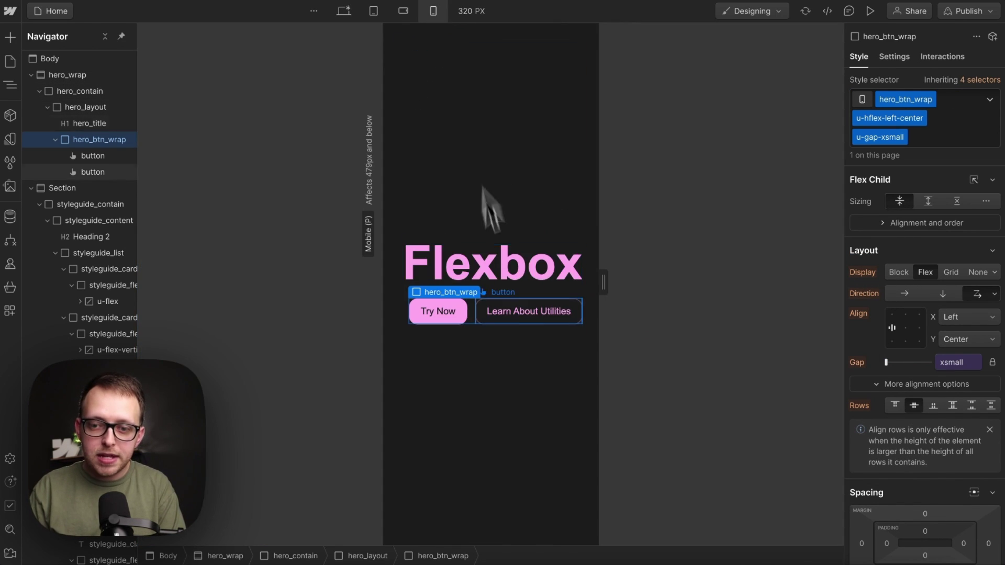
mouse_move(596, 274)
drag(597, 273, 576, 275)
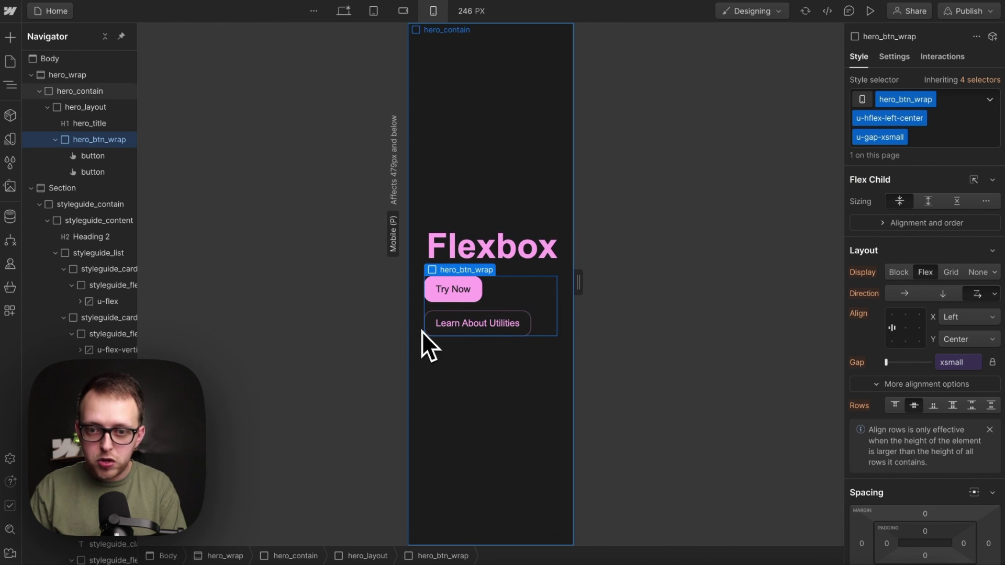
click(343, 11)
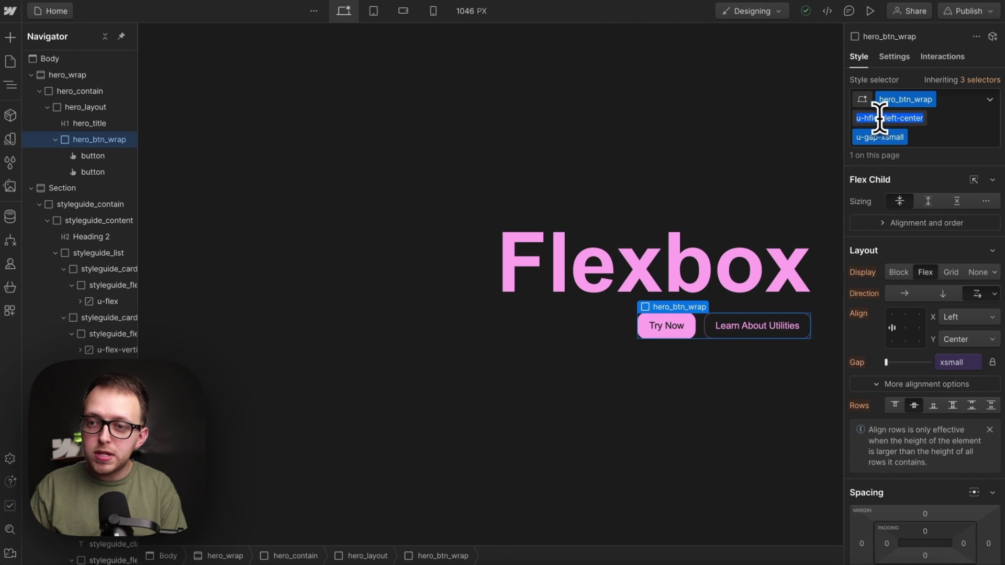
click(925, 138)
key(BackSpace)
key(BackSpace)
key(BackSpace)
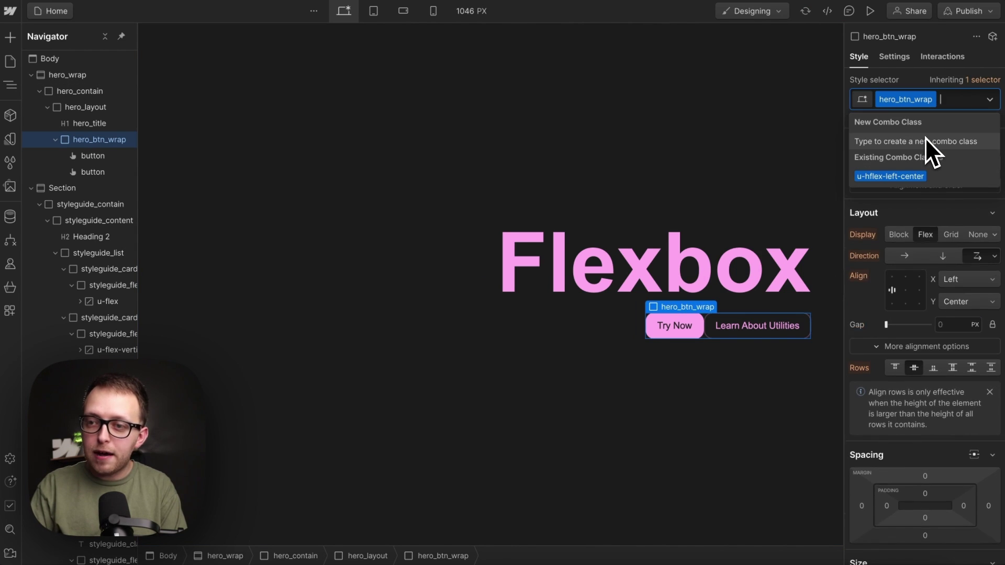
text(u-hflex-left-center)
key(Return)
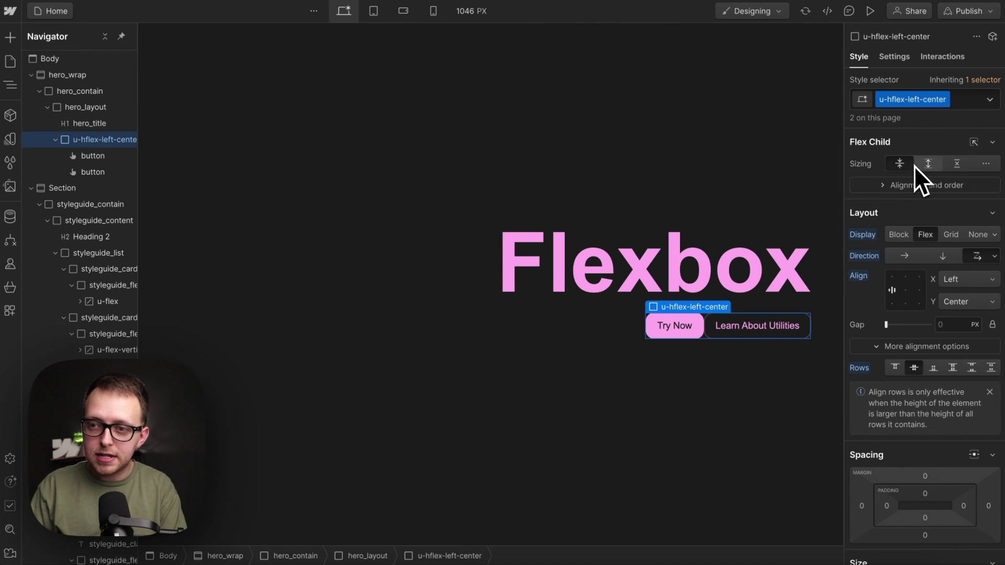
key(ctrl+z)
key(ctrl+z)
key(ctrl+z)
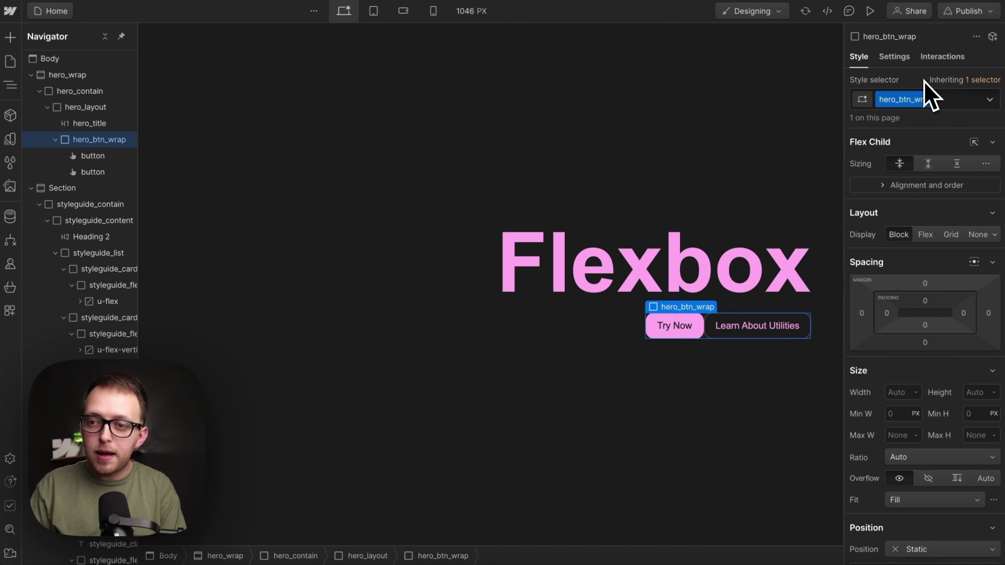
key(ctrl+z)
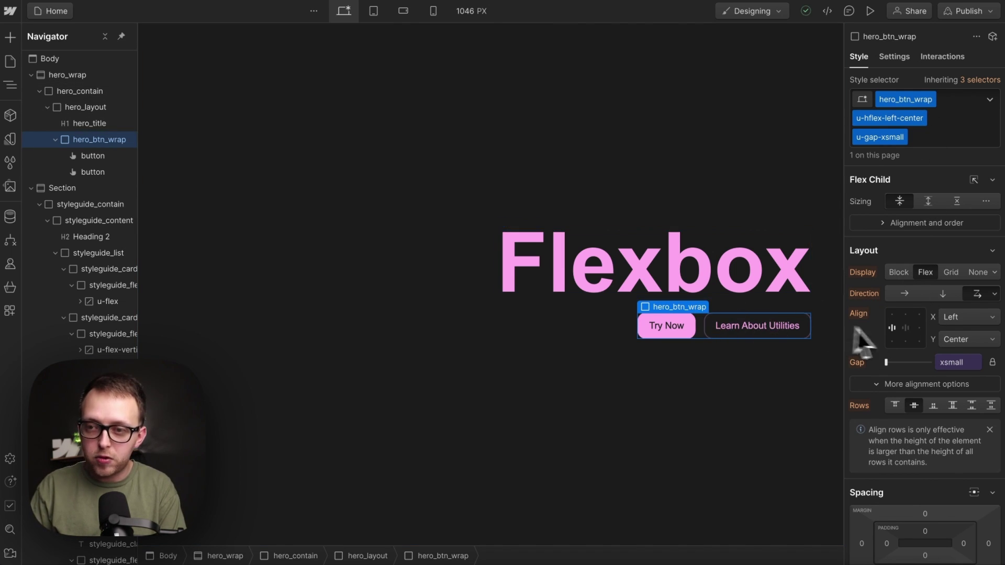
Step: Give the wrapper a 1px white top border with lowered alpha
scroll(890, 335, down, 10)
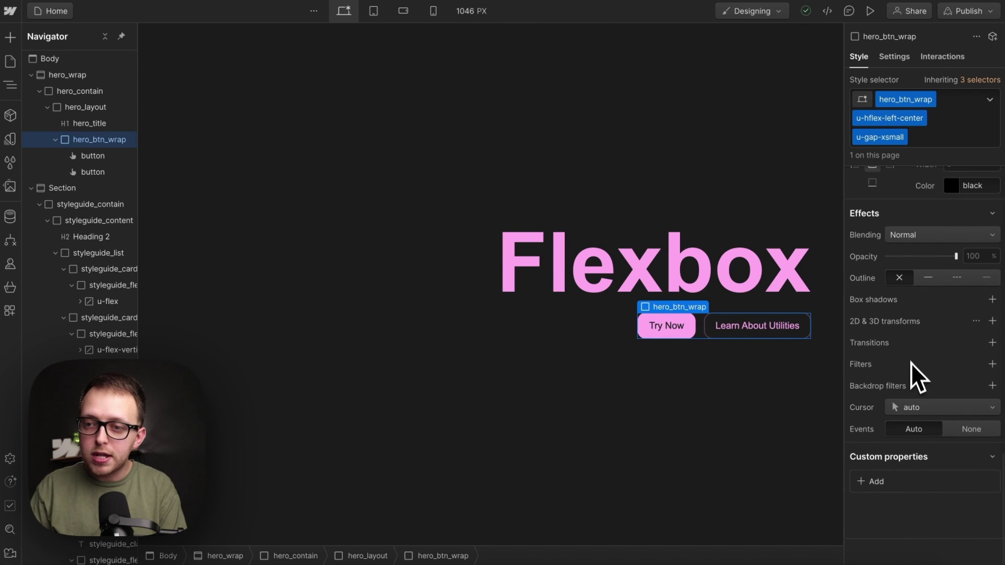
scroll(911, 363, up, 3)
click(873, 268)
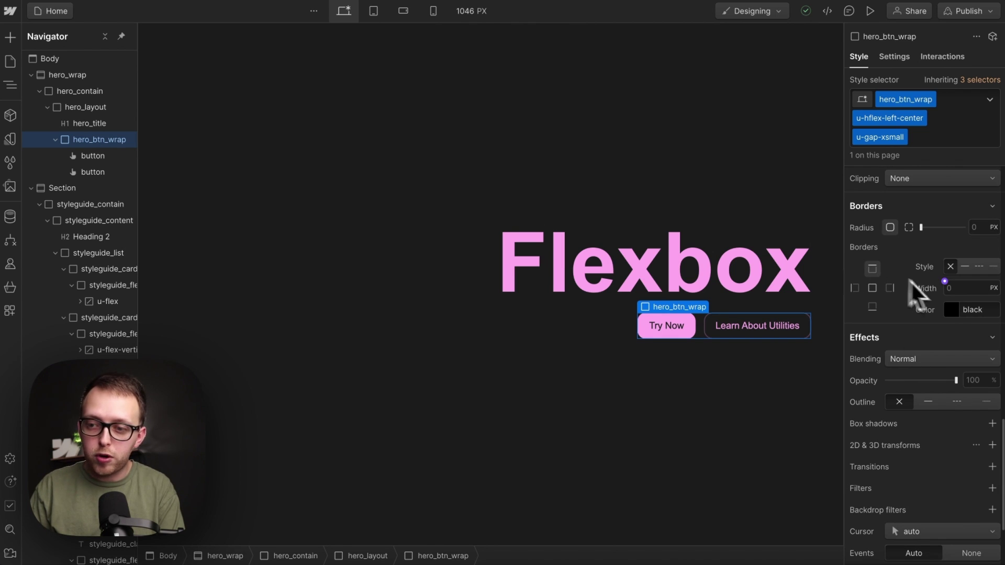
click(956, 290)
text(1)
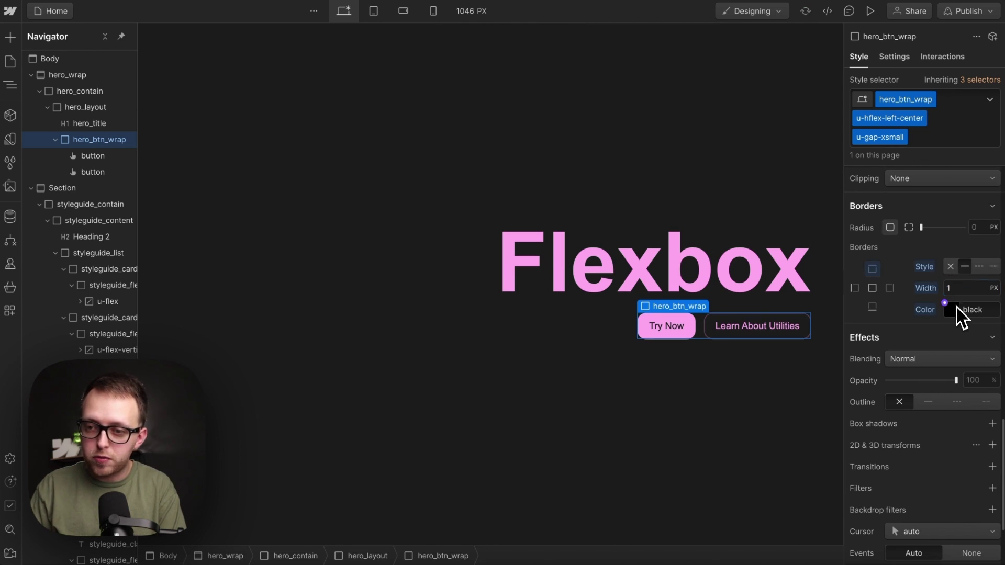
click(952, 311)
drag(932, 345, 821, 283)
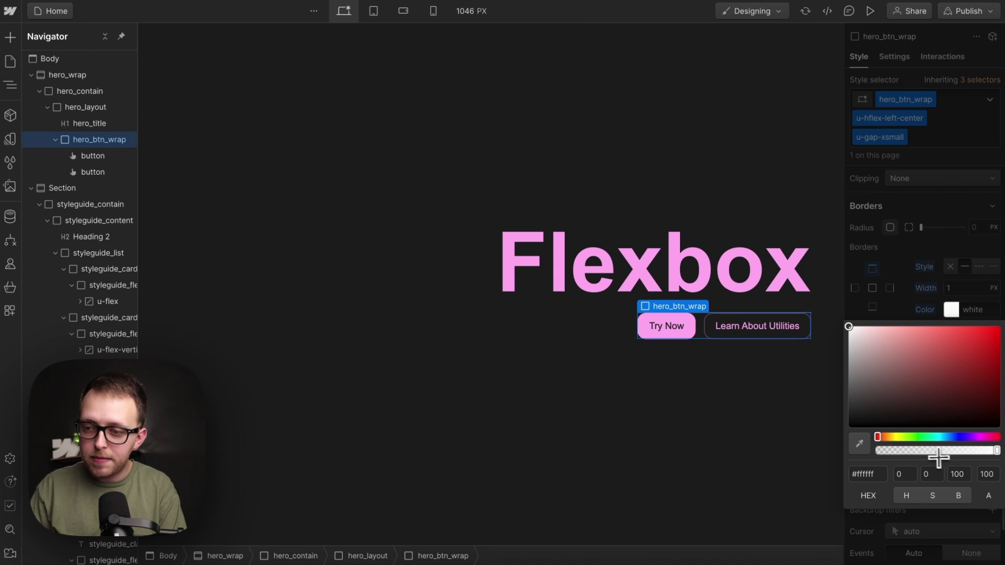
drag(938, 457, 897, 451)
click(948, 247)
Step: Set the wrapper's top padding to 2rem
scroll(937, 277, up, 5)
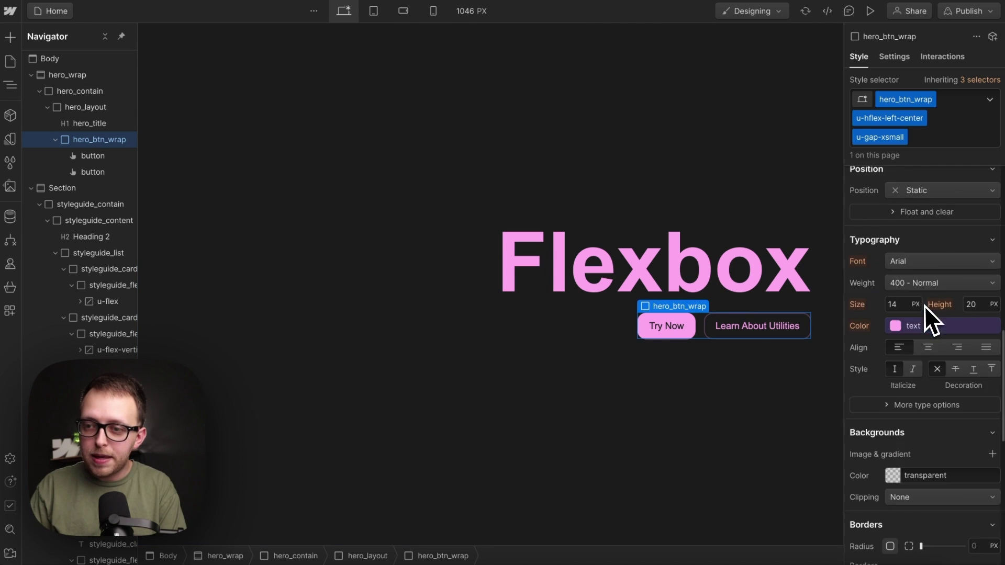
scroll(924, 306, up, 5)
scroll(911, 460, down, 3)
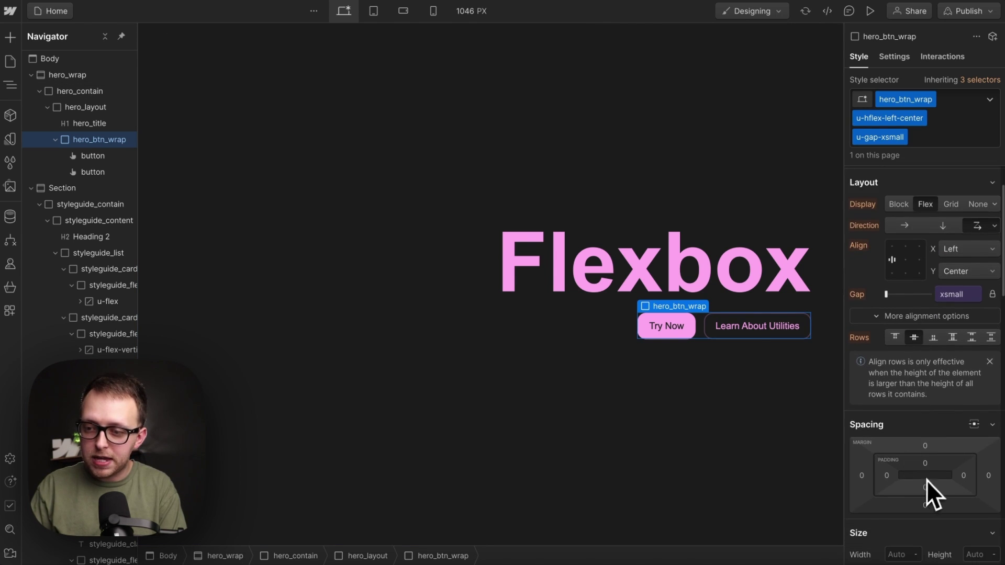
click(925, 464)
text(2rem)
key(Return)
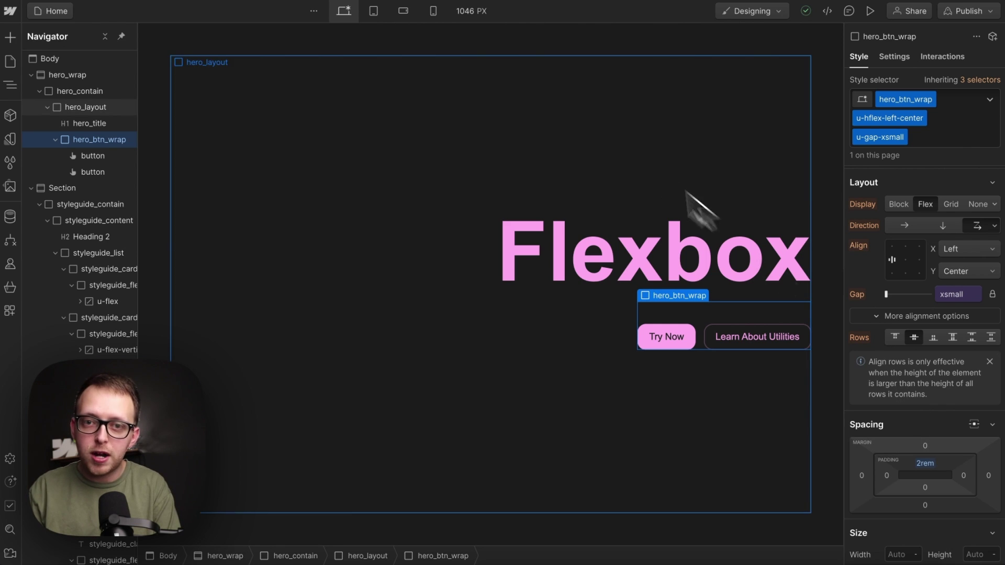
Step: Preview the hero at tablet, mobile landscape and mobile portrait widths, then return to desktop
click(378, 21)
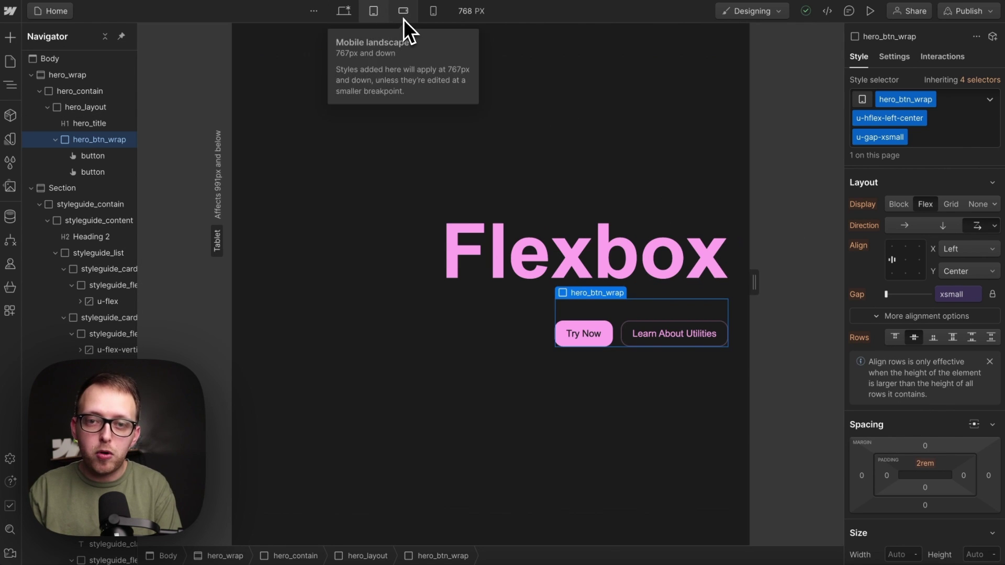
click(408, 20)
click(430, 20)
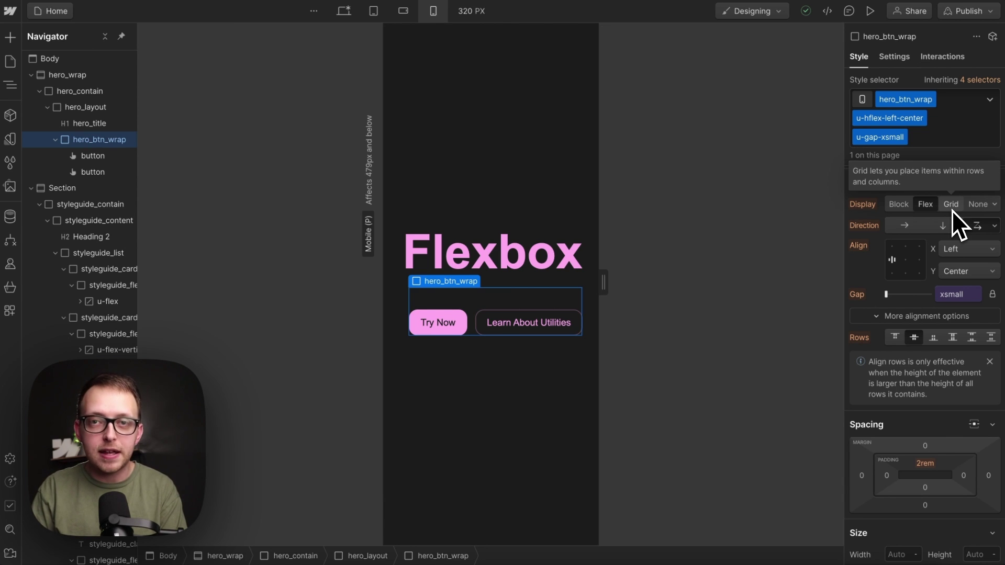
click(344, 10)
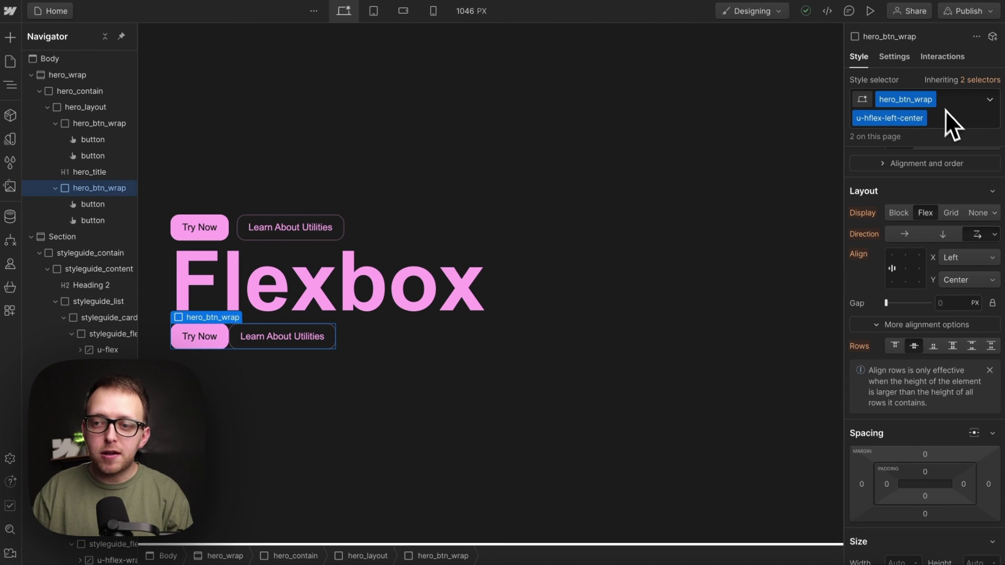
Step: Add u-gap-xsmall to the lower button row and rename it to u-gap-medium
click(951, 118)
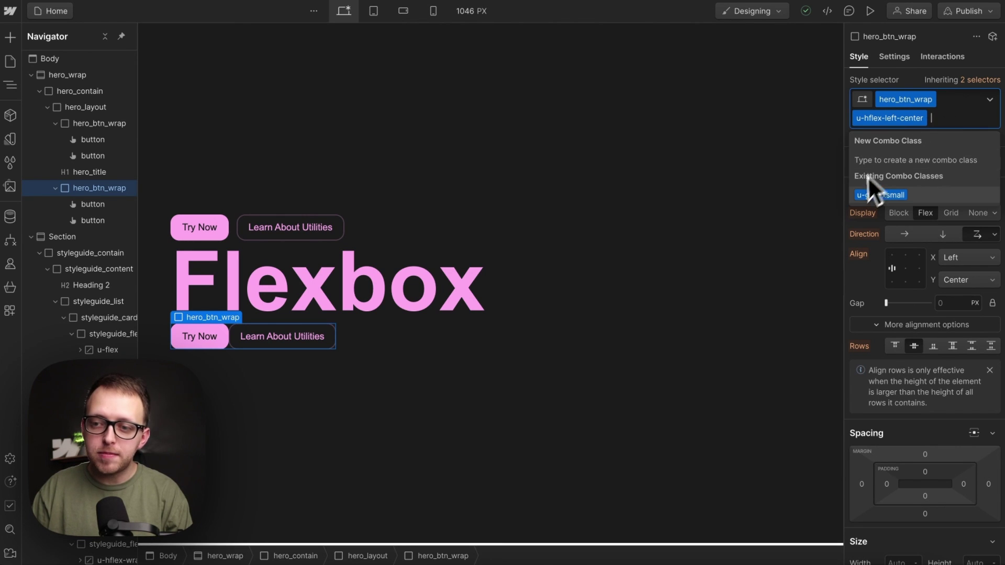
click(885, 199)
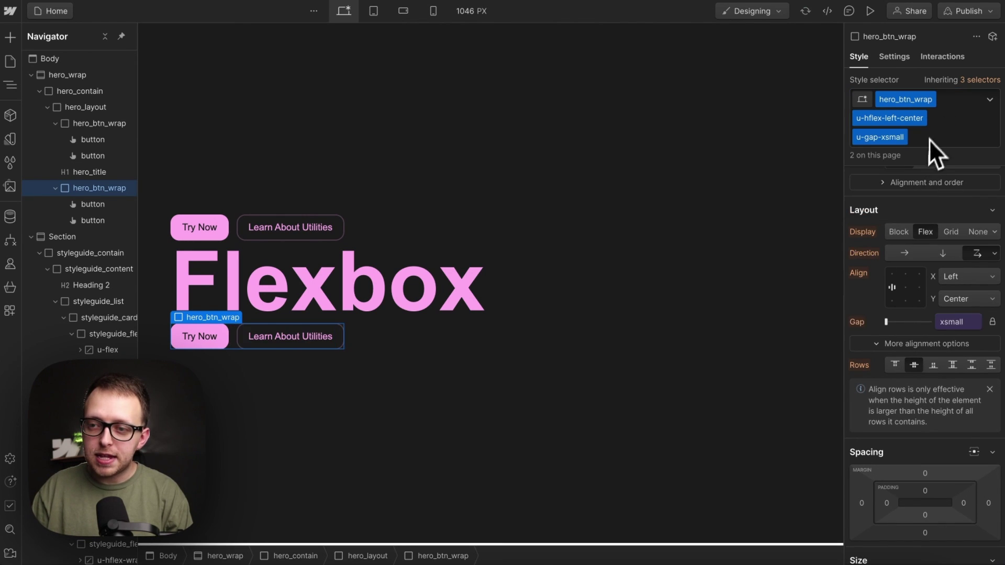
double_click(891, 137)
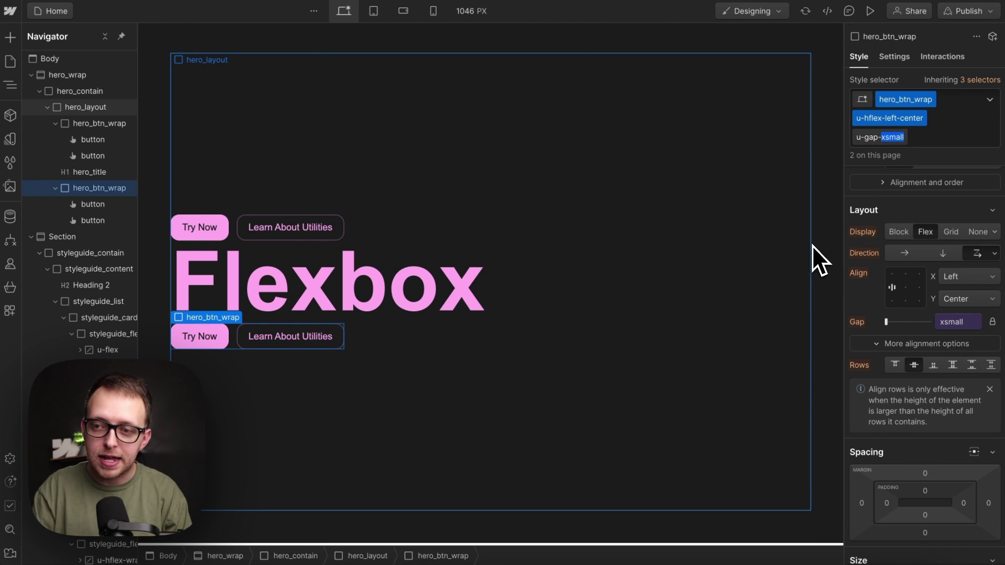
text(medium)
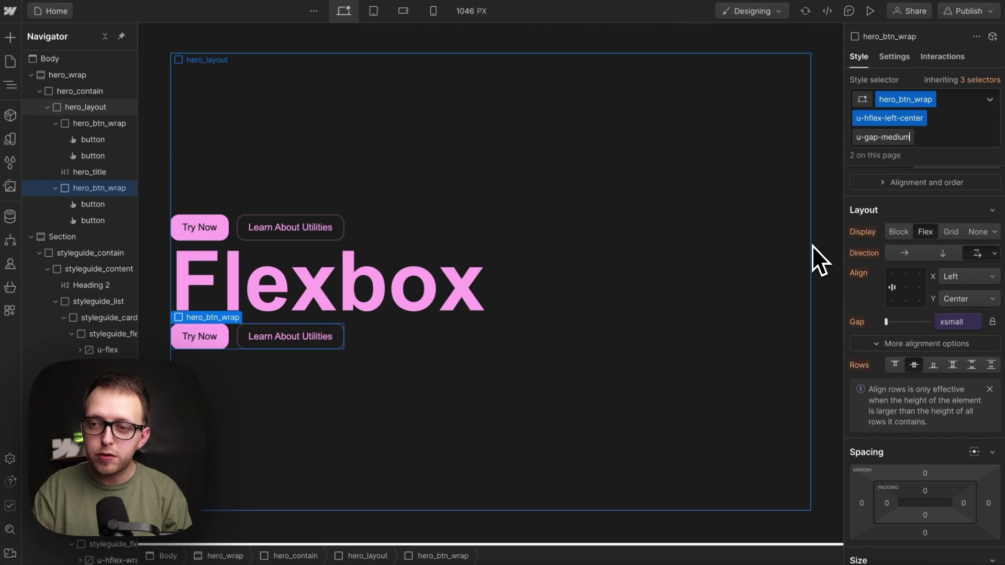
key(Return)
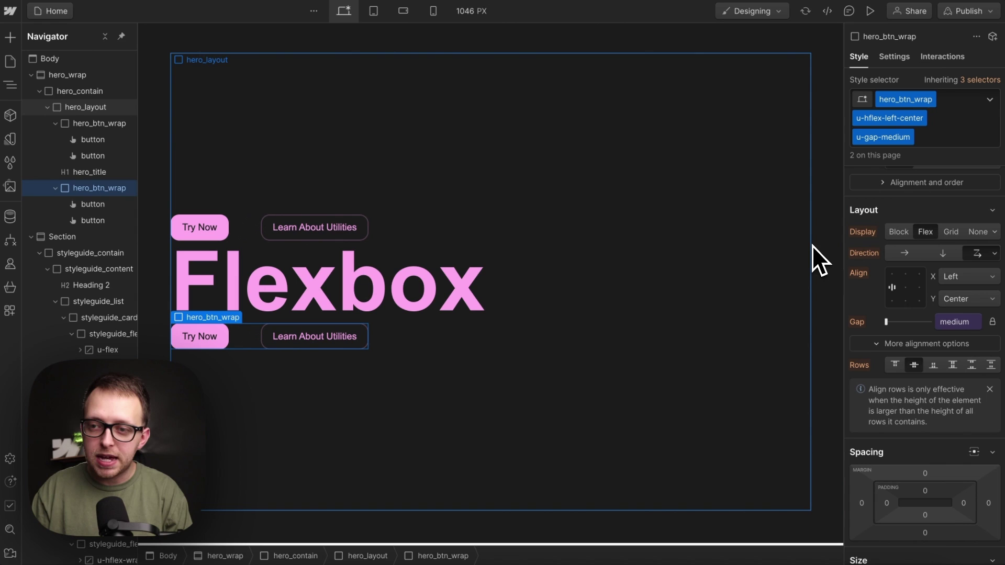
Step: Inspect the upper button row and hero_layout's gap class, leaving its name unchanged
click(248, 230)
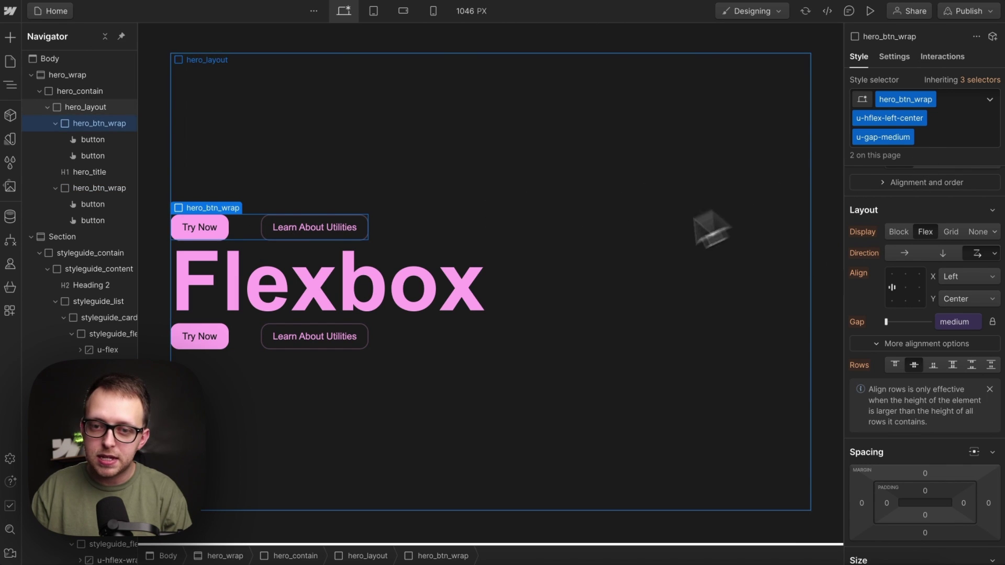
click(803, 243)
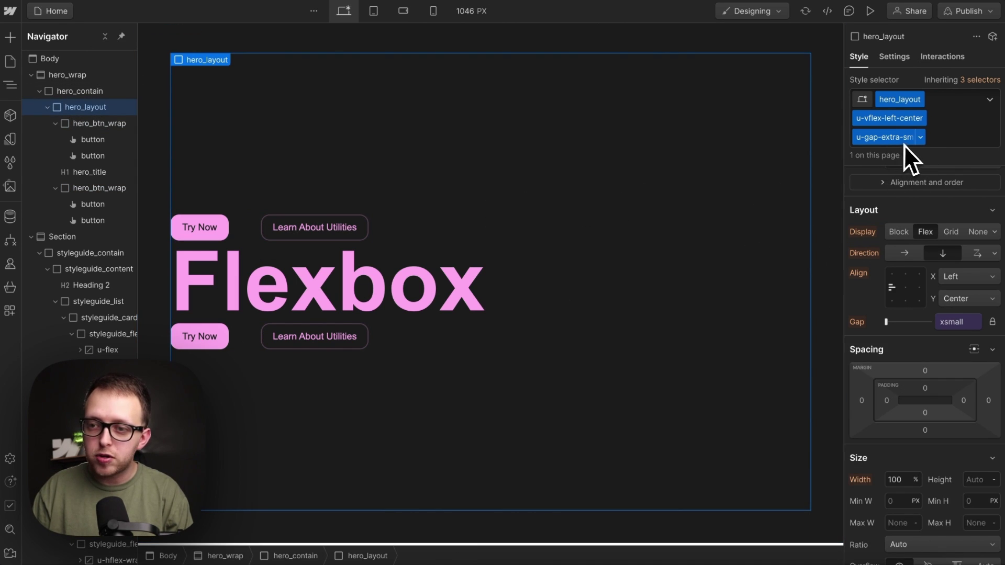
click(889, 137)
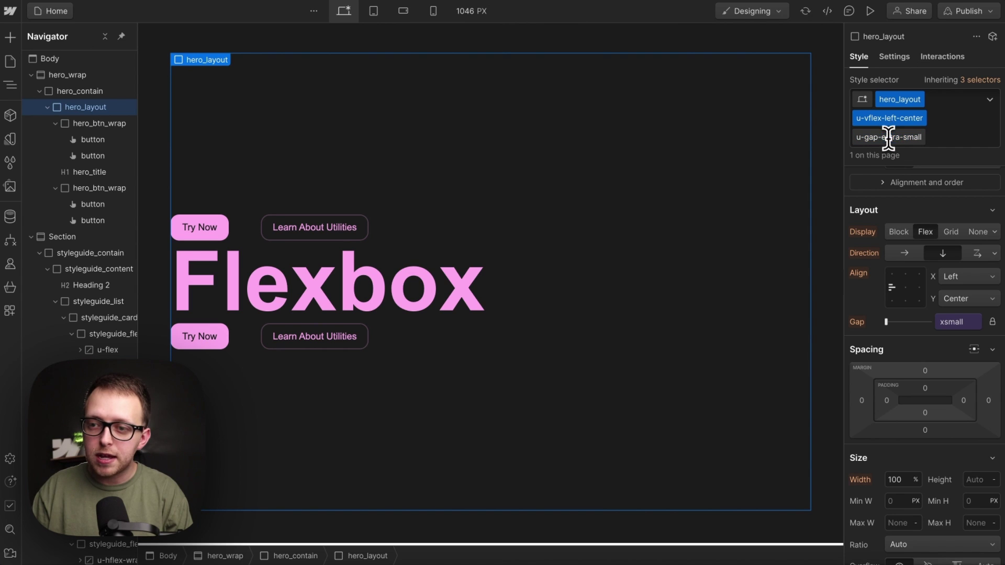
double_click(910, 138)
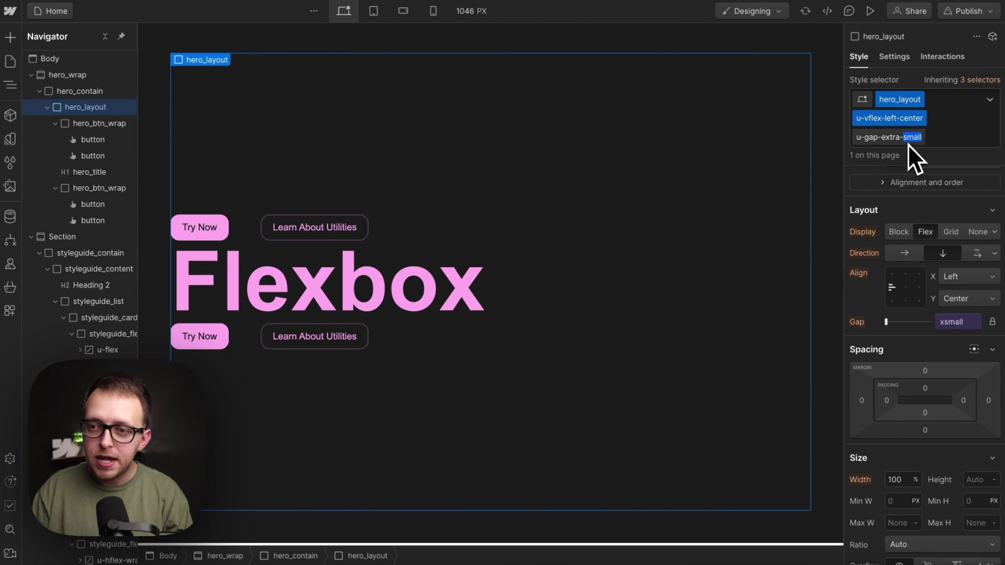
click(618, 345)
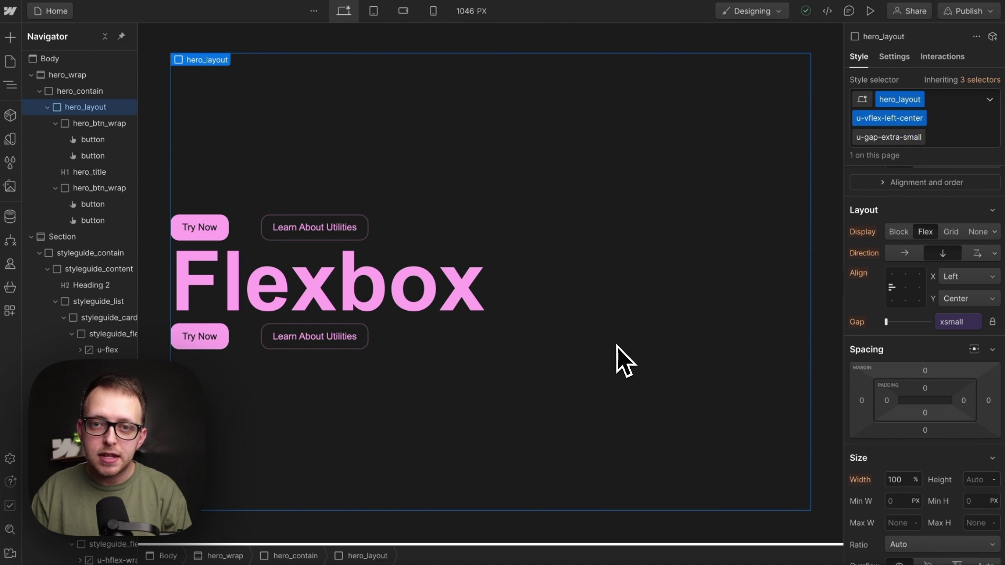